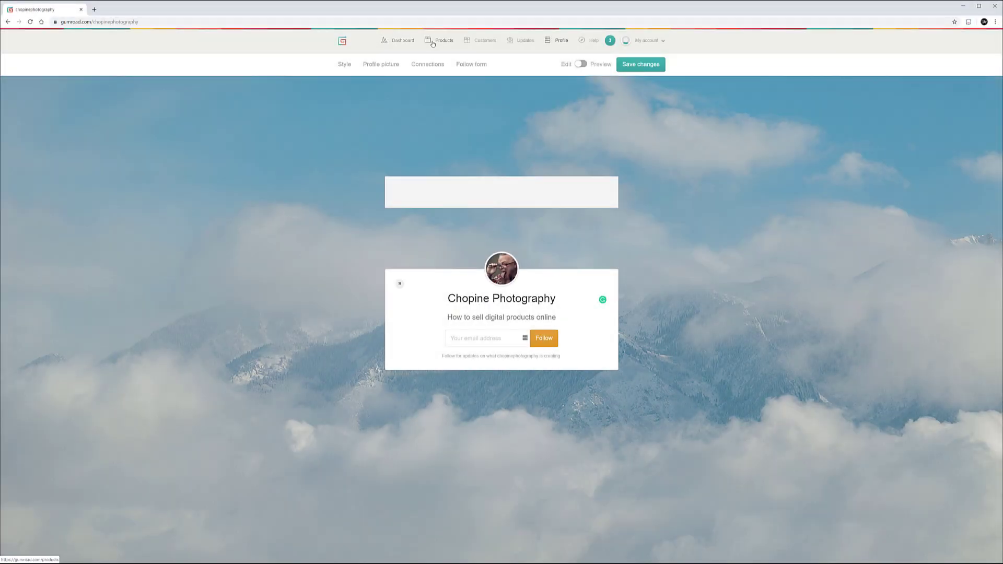
Step: Open the account dashboard
{"action": "left_click", "coordinate": [388, 41]}
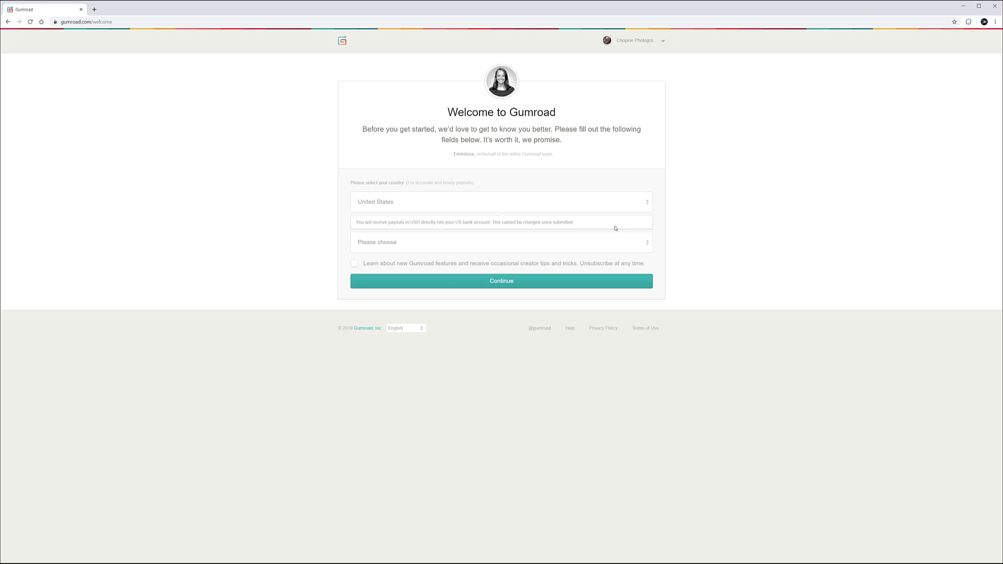
Step: Try Ukraine as the payout country in the welcome form and switch the selection back to United States
{"action": "left_click", "coordinate": [581, 204]}
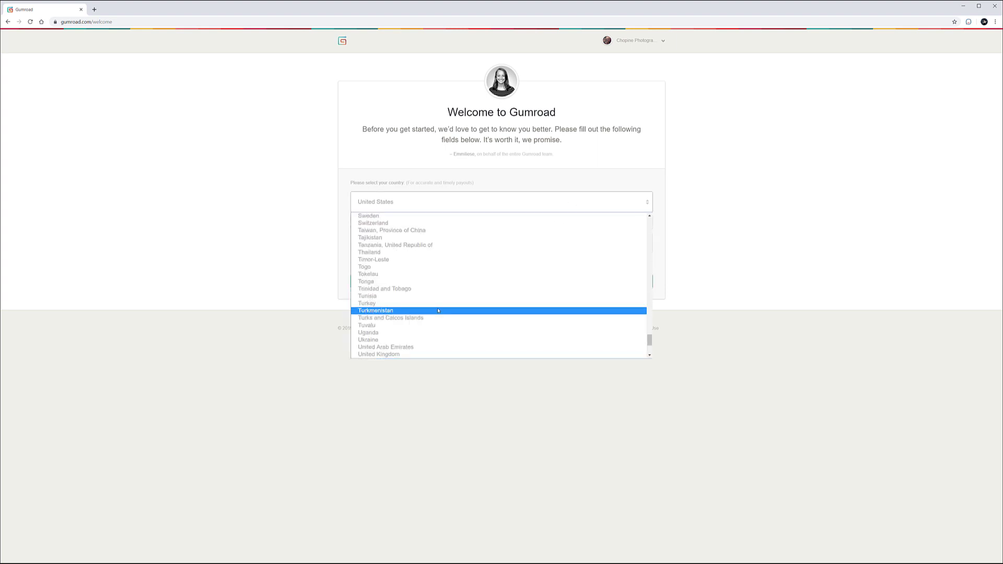
{"action": "left_click", "coordinate": [436, 339]}
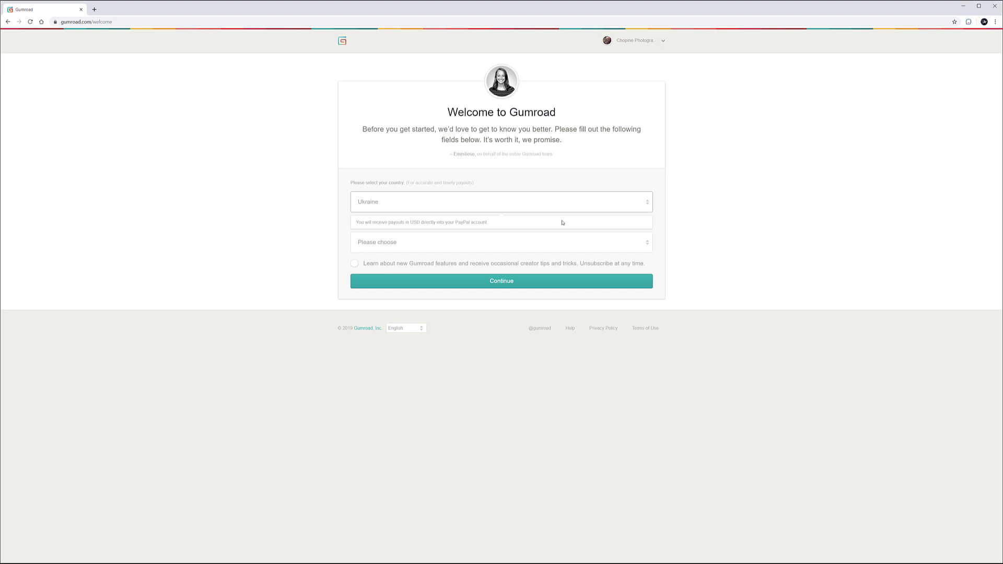
{"action": "left_click", "coordinate": [560, 203]}
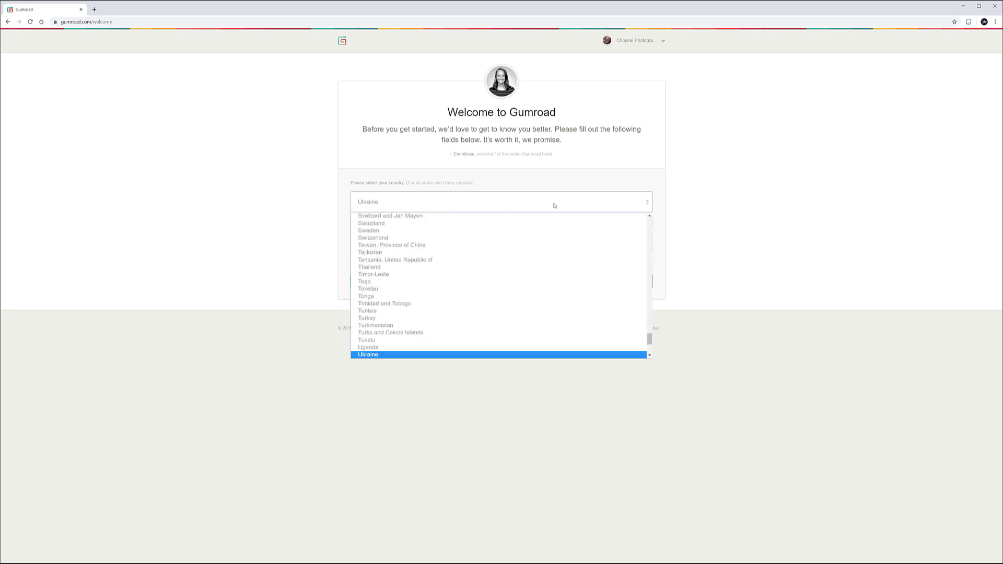
{"action": "scroll", "coordinate": [448, 236], "scroll_direction": "up", "scroll_amount": 1}
{"action": "scroll", "coordinate": [448, 241], "scroll_direction": "up", "scroll_amount": 4}
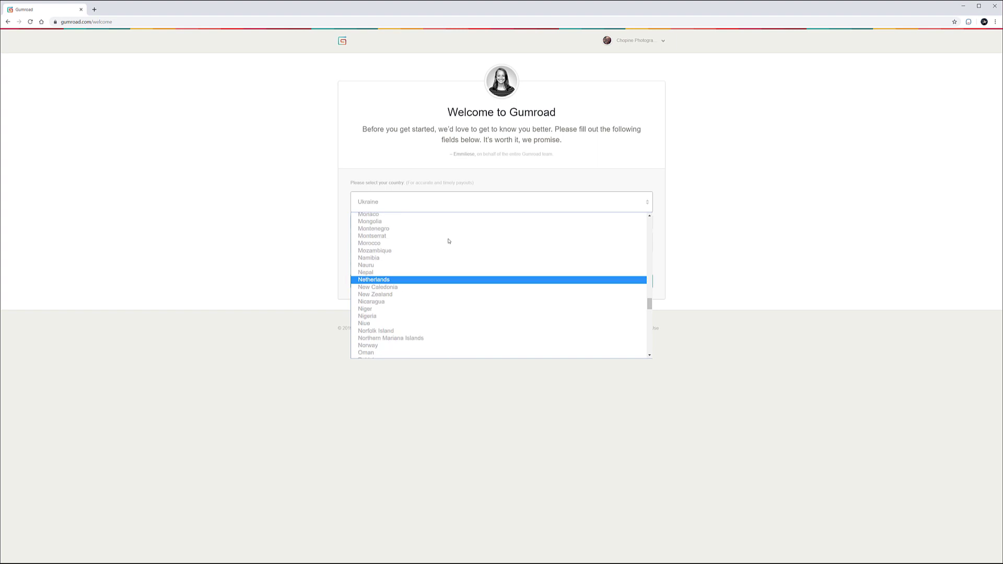
{"action": "scroll", "coordinate": [448, 241], "scroll_direction": "down", "scroll_amount": 8}
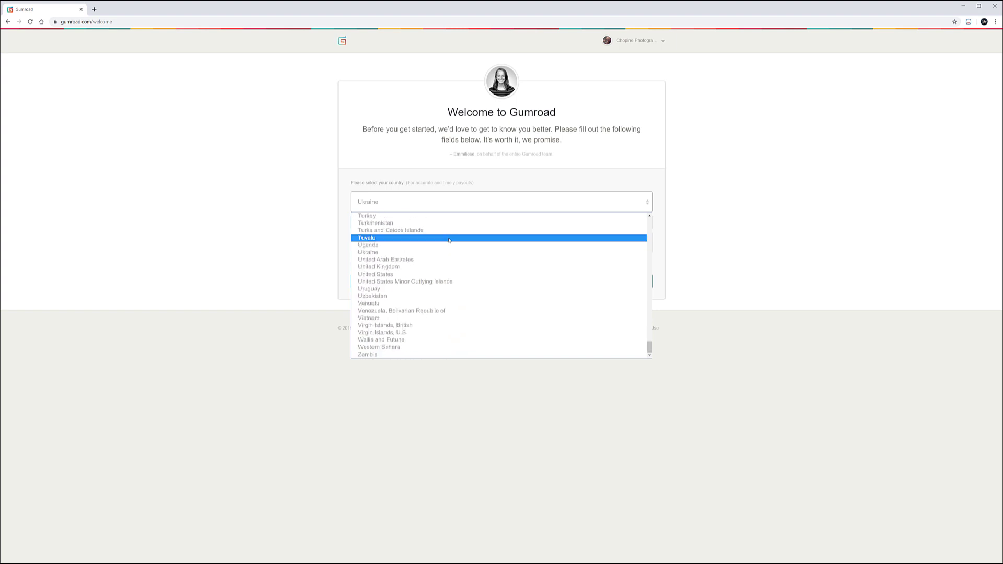
{"action": "left_click", "coordinate": [434, 275]}
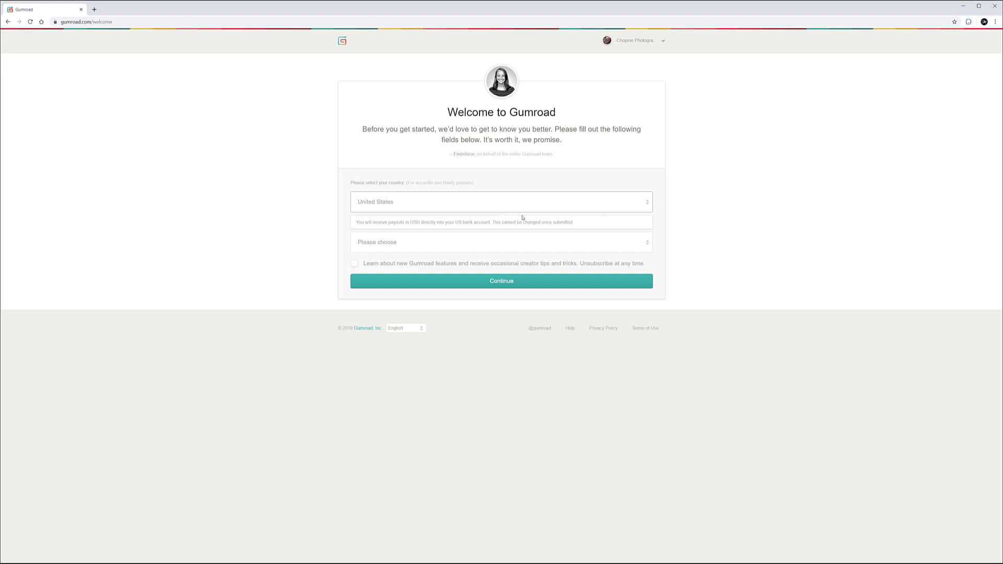
Step: Complete the welcome form with the Photography category and the opt-in for new features and creator tips, and submit it
{"action": "left_click", "coordinate": [402, 244]}
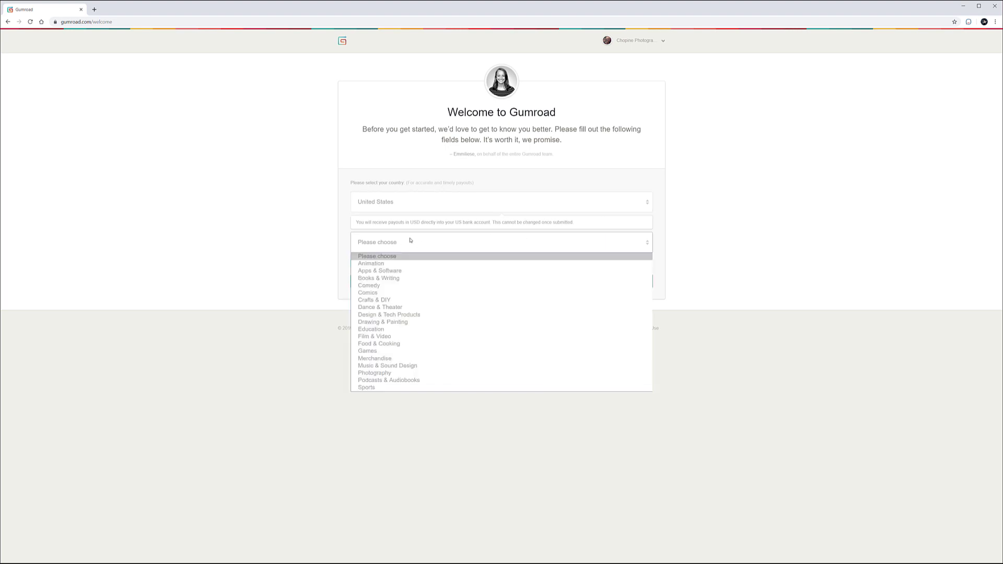
{"action": "left_click", "coordinate": [400, 373]}
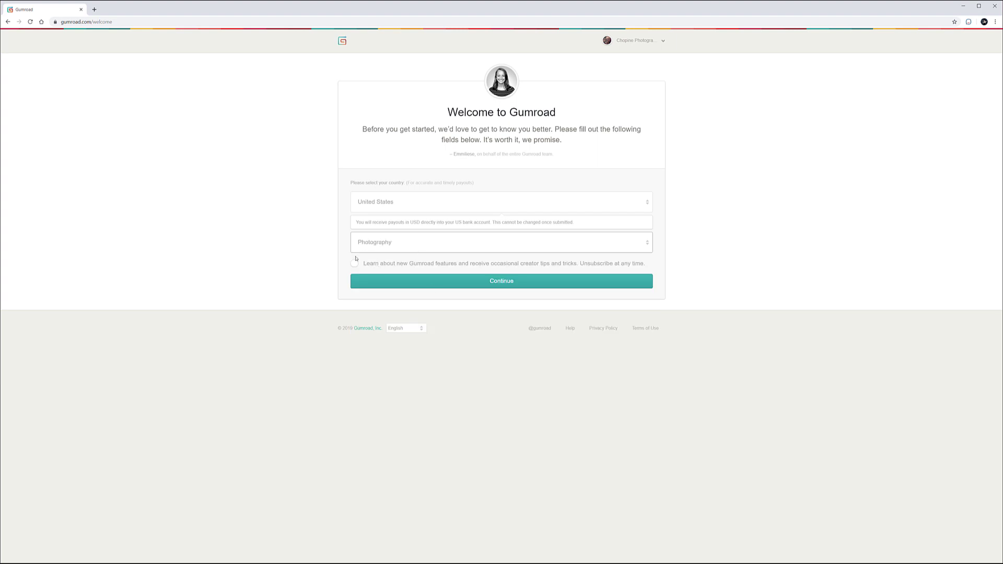
{"action": "left_click", "coordinate": [355, 265]}
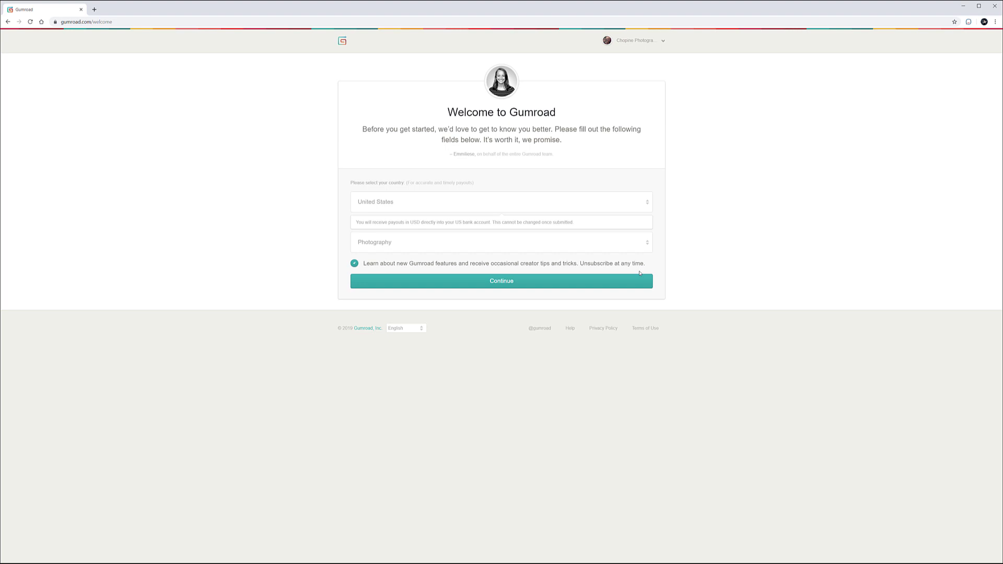
{"action": "left_click", "coordinate": [521, 282]}
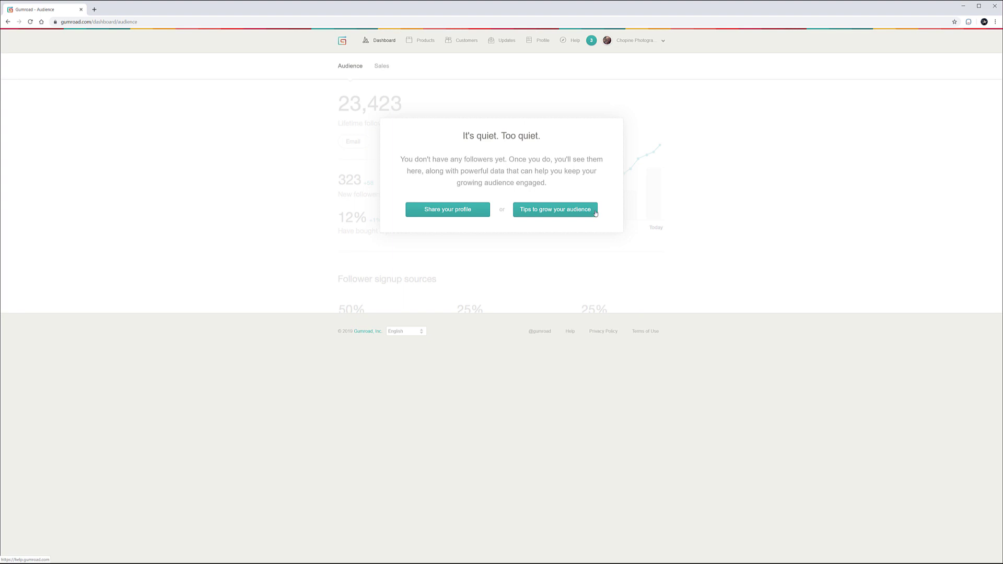
Step: View the help center page with tips for growing the audience and return to the dashboard
{"action": "left_click", "coordinate": [553, 214]}
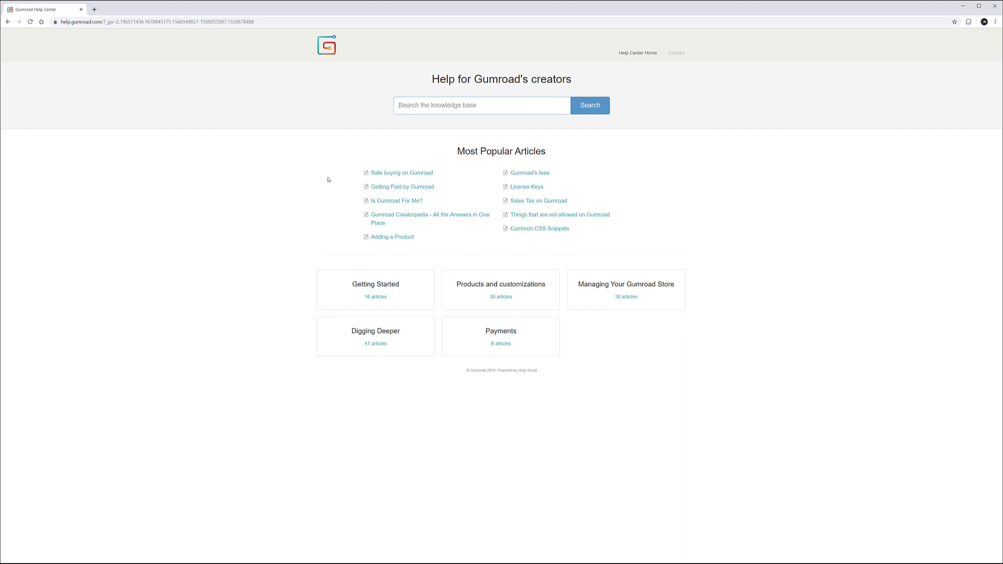
{"action": "key", "text": "alt+Left"}
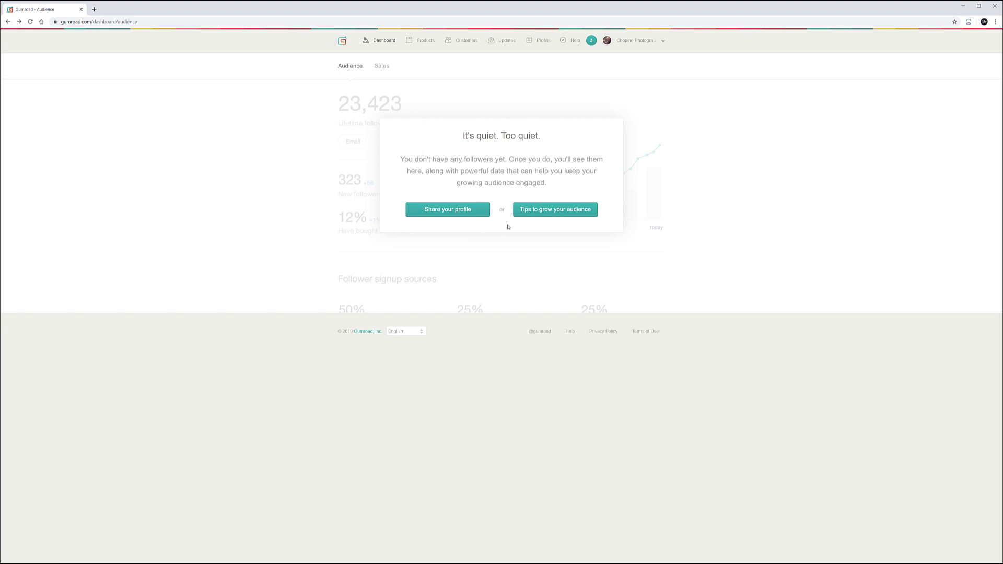
Step: Start a new digital product of the regular Product type and name it "My first product"
{"action": "left_click", "coordinate": [426, 41]}
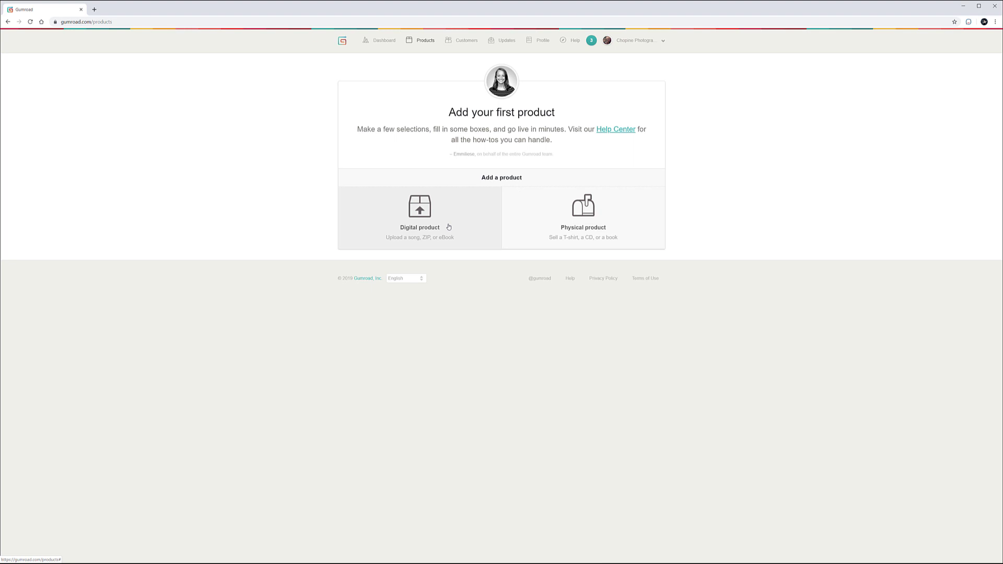
{"action": "left_click", "coordinate": [448, 227]}
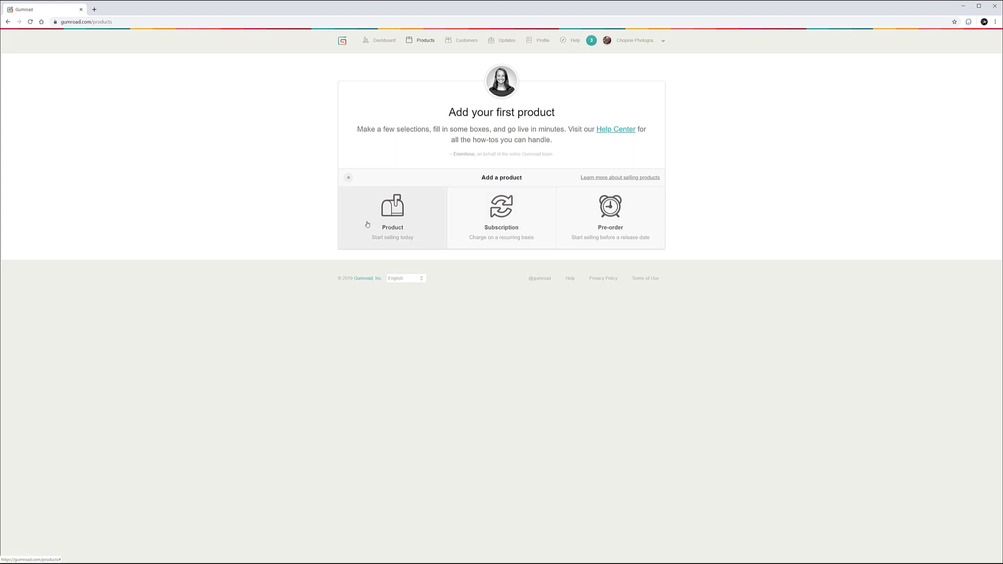
{"action": "left_click", "coordinate": [400, 201]}
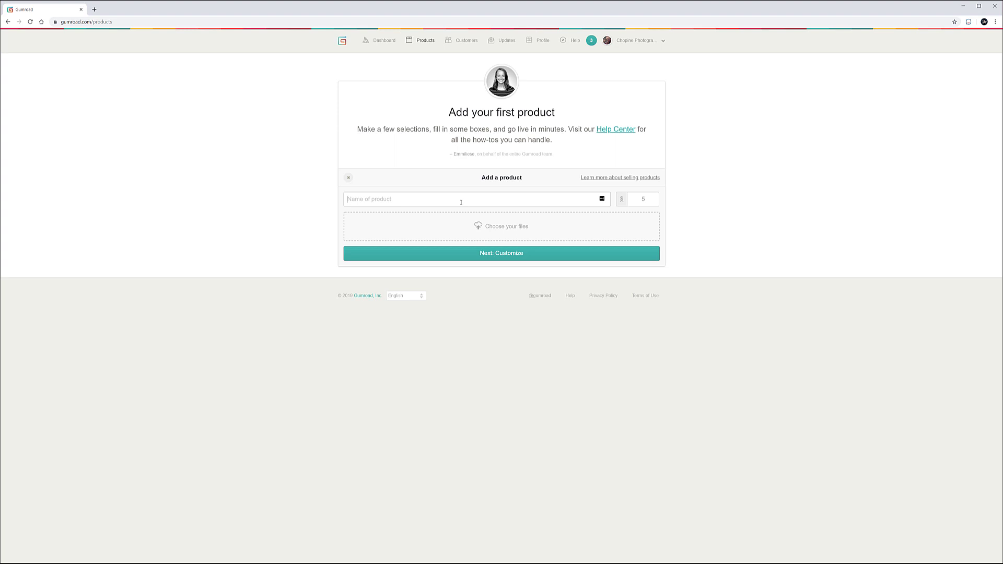
{"action": "left_click", "coordinate": [461, 202]}
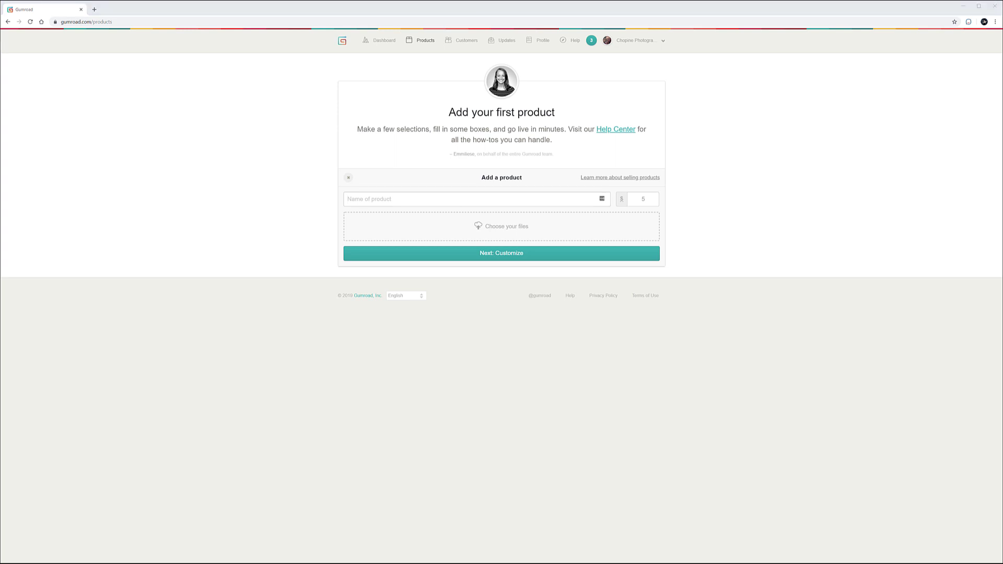
{"action": "type", "text": "My first product"}
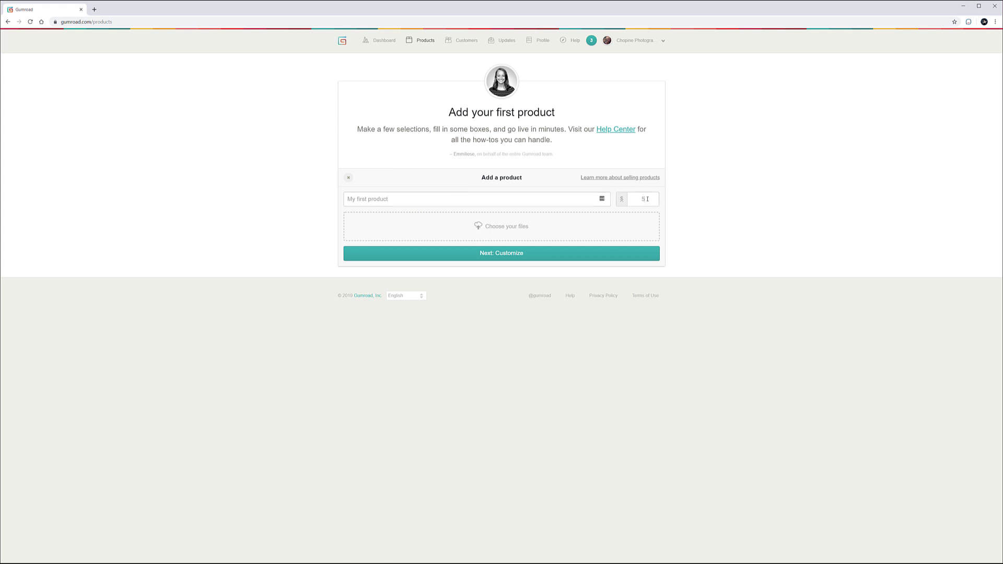
Step: Cycle the product's price currency through the available currencies and back to US dollars
{"action": "left_click_drag", "start_coordinate": [647, 199], "coordinate": [630, 199]}
{"action": "left_click", "coordinate": [622, 201]}
{"action": "left_click", "coordinate": [622, 200]}
{"action": "left_click", "coordinate": [623, 202]}
{"action": "left_click", "coordinate": [623, 201]}
{"action": "left_click", "coordinate": [624, 201]}
{"action": "left_click", "coordinate": [623, 201]}
{"action": "left_click", "coordinate": [623, 201]}
{"action": "left_click", "coordinate": [623, 201]}
{"action": "left_click", "coordinate": [623, 201]}
{"action": "left_click", "coordinate": [624, 202]}
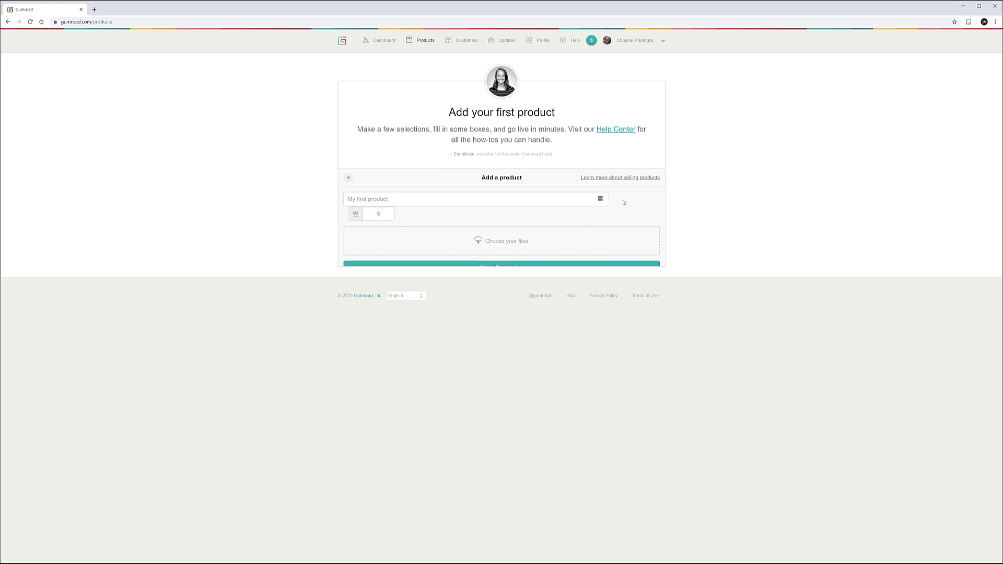
{"action": "left_click", "coordinate": [356, 213]}
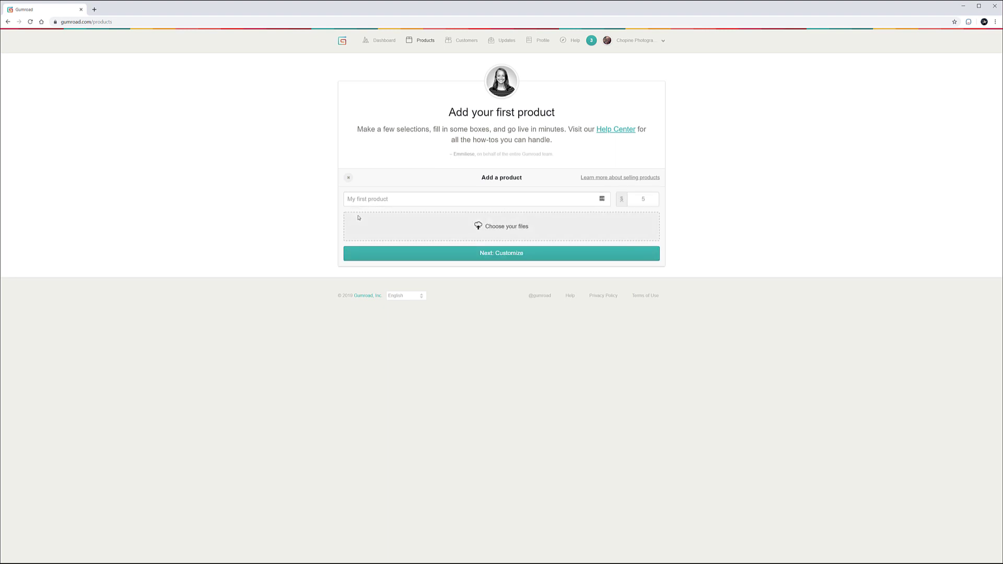
Step: Set the product's price to $4.95
{"action": "double_click", "coordinate": [645, 200]}
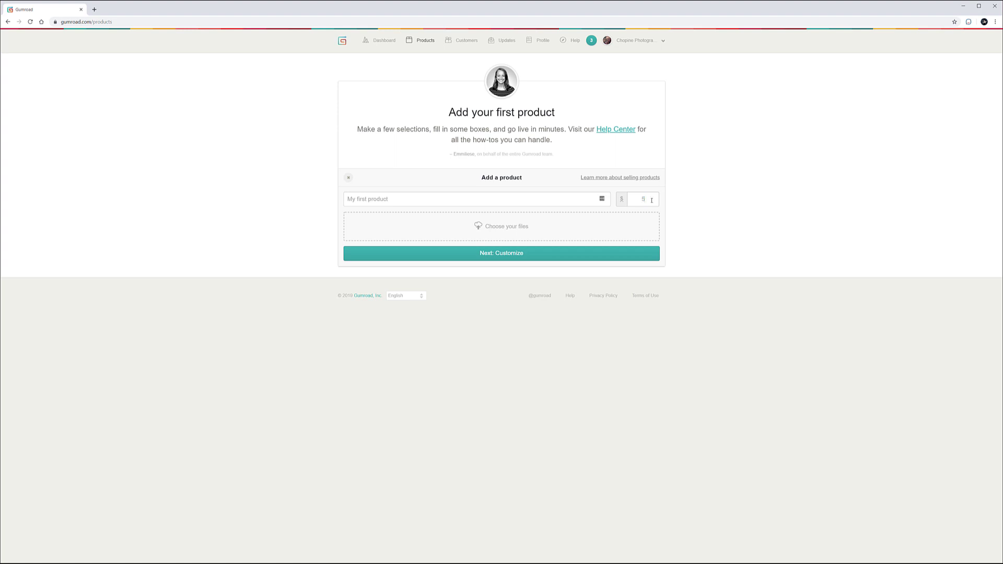
{"action": "type", "text": "4.95"}
Step: Attach _H1A7463.jpg from the computer as the product file and continue to the product's customization page
{"action": "left_click", "coordinate": [387, 226]}
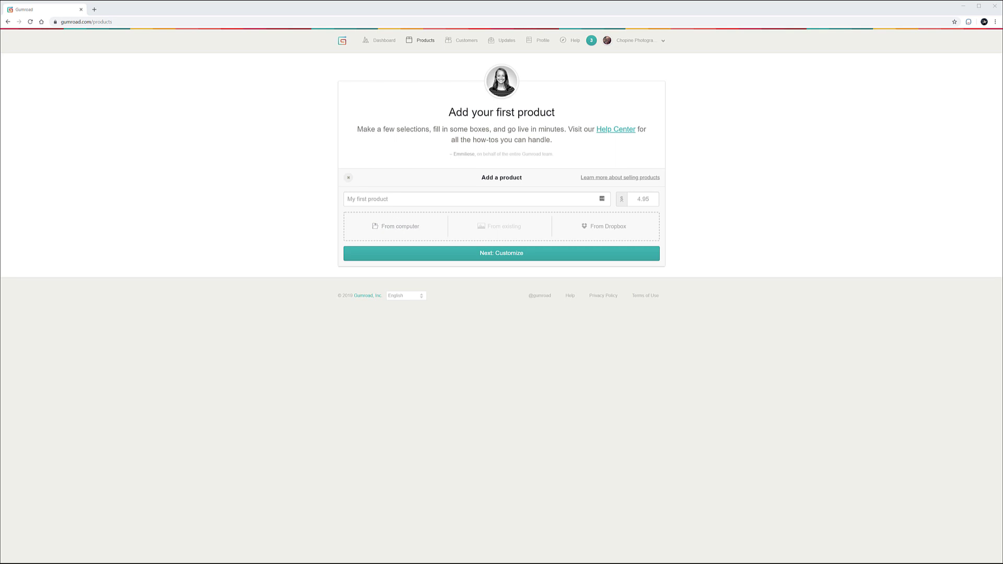
{"action": "left_click", "coordinate": [228, 118]}
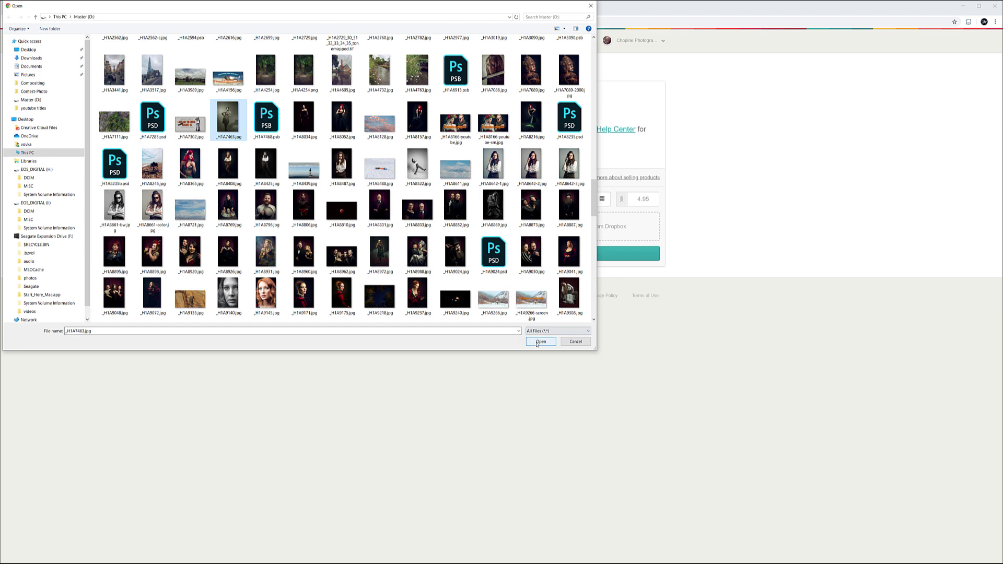
{"action": "left_click", "coordinate": [538, 339]}
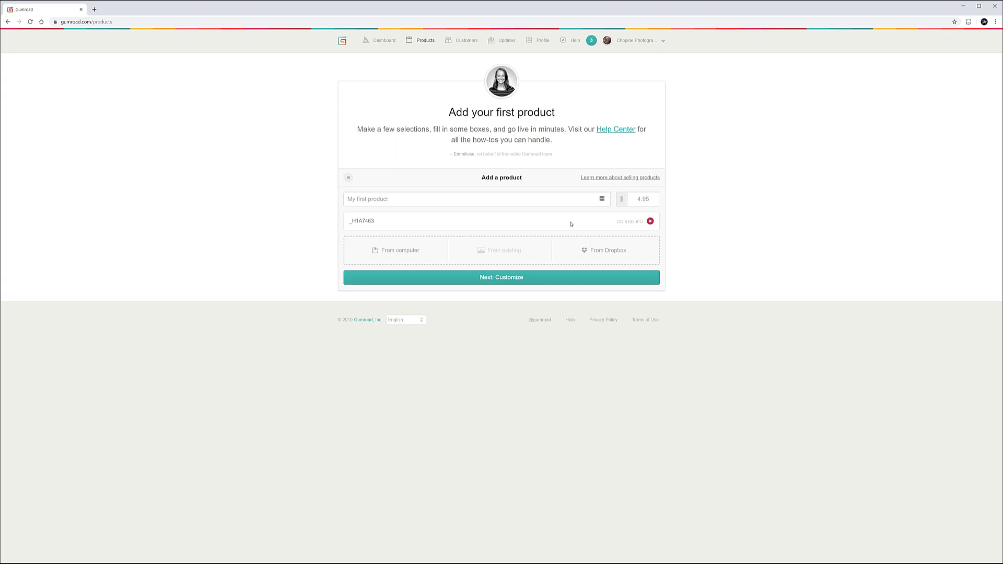
{"action": "left_click", "coordinate": [517, 278]}
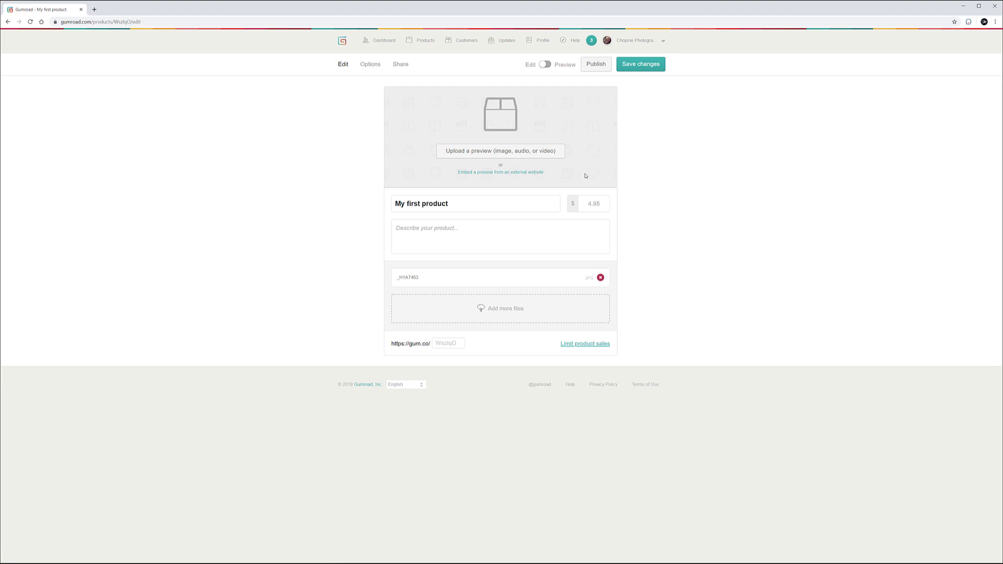
Step: Enter "This is my first product" as the product description
{"action": "left_click", "coordinate": [502, 205]}
{"action": "left_click", "coordinate": [485, 231]}
{"action": "type", "text": "This is my first product"}
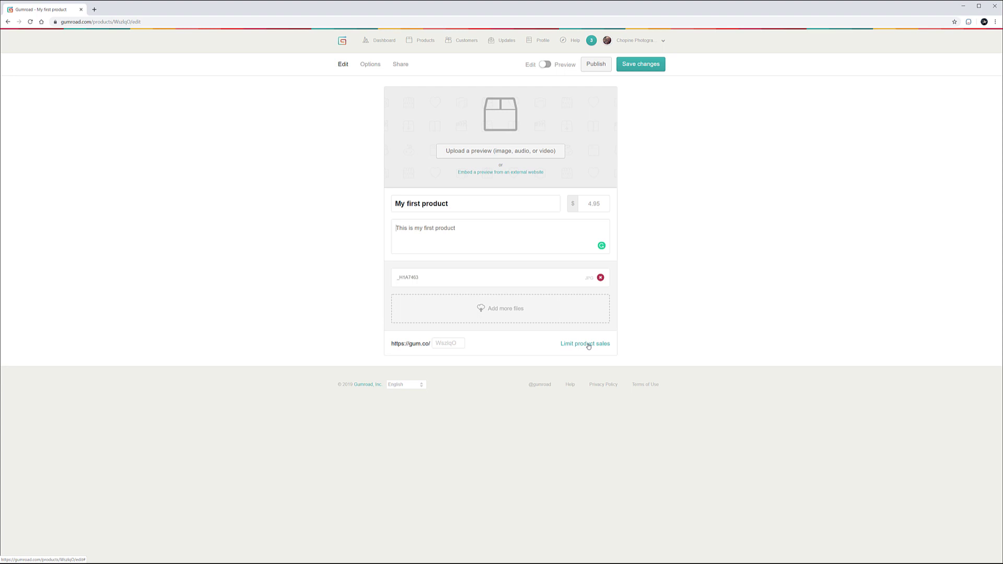
Step: Examine the product's total sales limit setting without entering a limit
{"action": "left_click", "coordinate": [588, 345]}
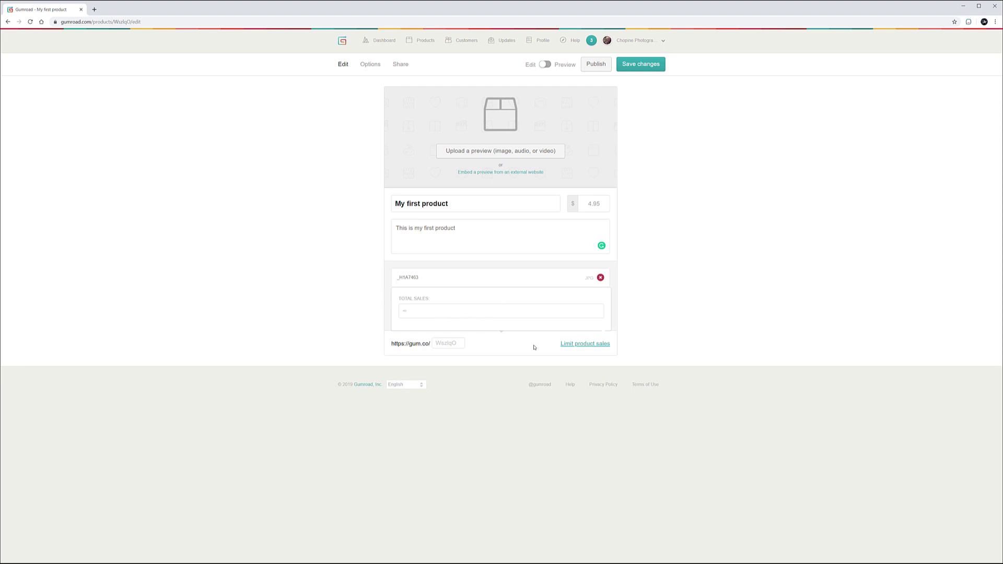
{"action": "left_click", "coordinate": [585, 343]}
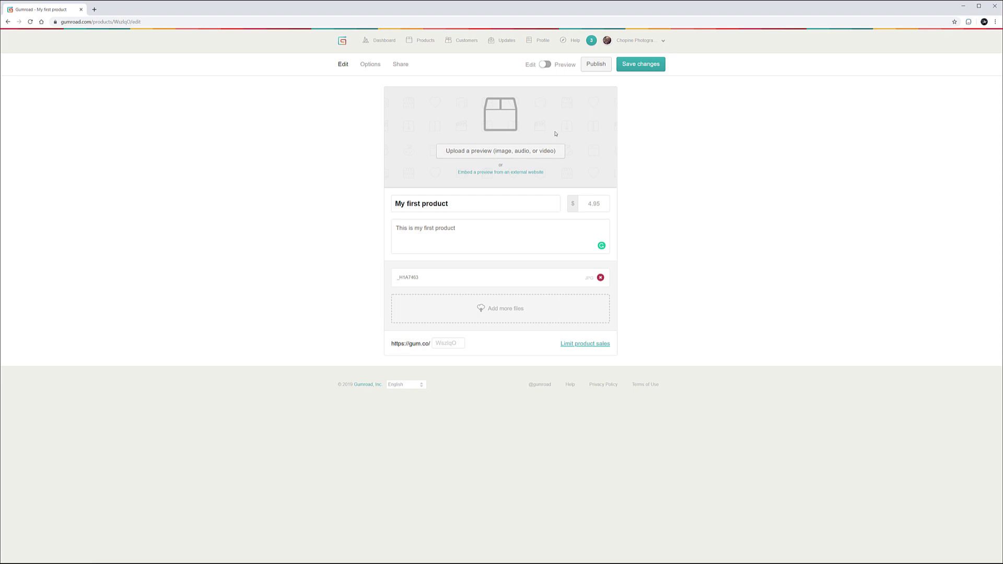
Step: Upload advancepf1.jpg from the NewProductImages folder as the product's preview image
{"action": "left_click", "coordinate": [501, 150]}
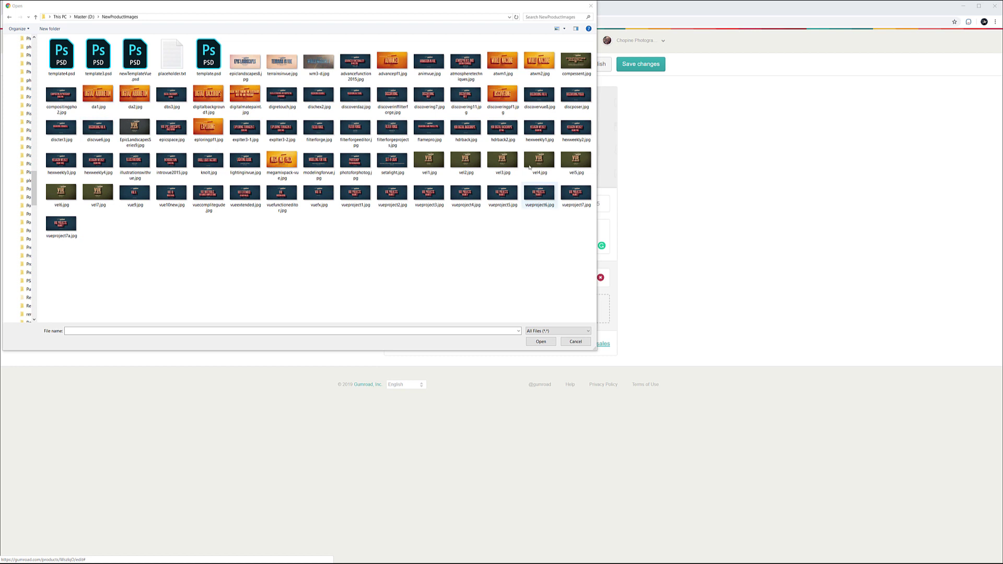
{"action": "left_click", "coordinate": [392, 58]}
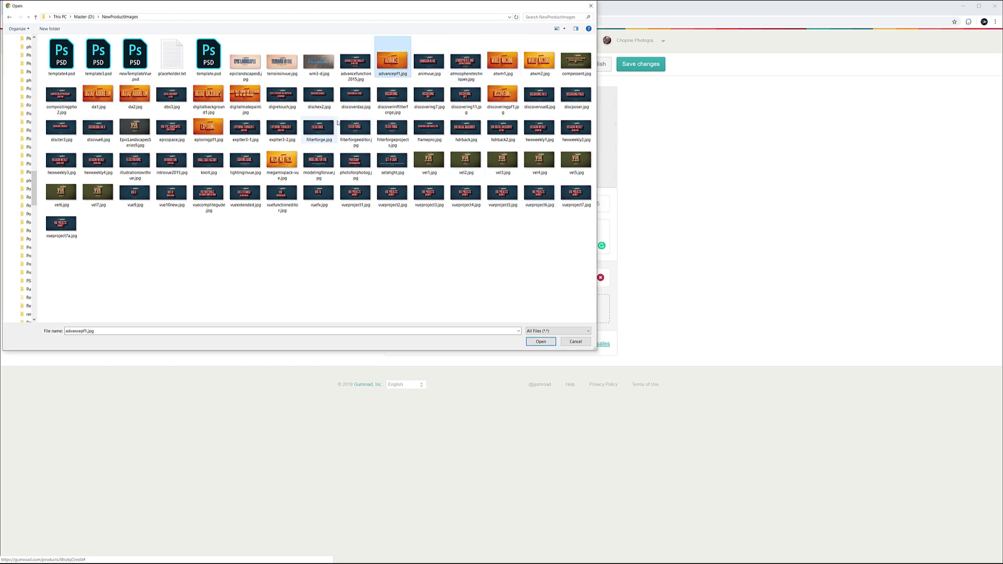
{"action": "left_click", "coordinate": [541, 342]}
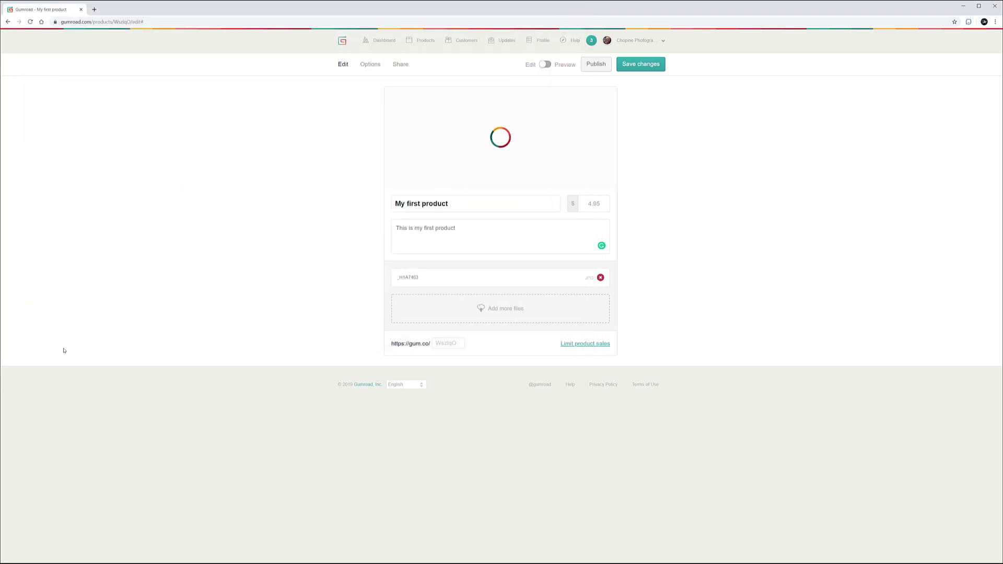
Step: Upload an aerial city view as a second product preview and switch back to the first preview
{"action": "mouse_move", "coordinate": [558, 168]}
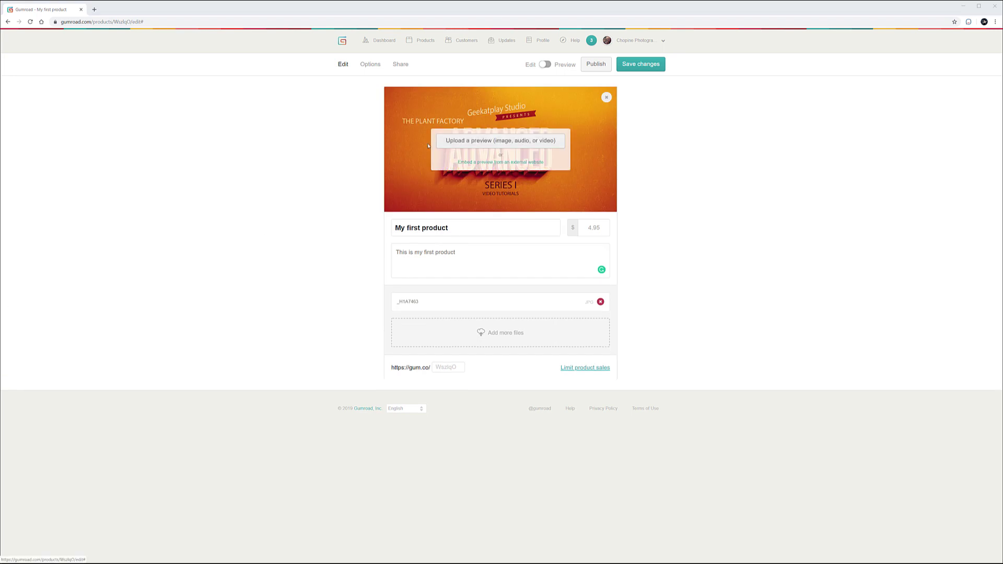
{"action": "left_click", "coordinate": [535, 146]}
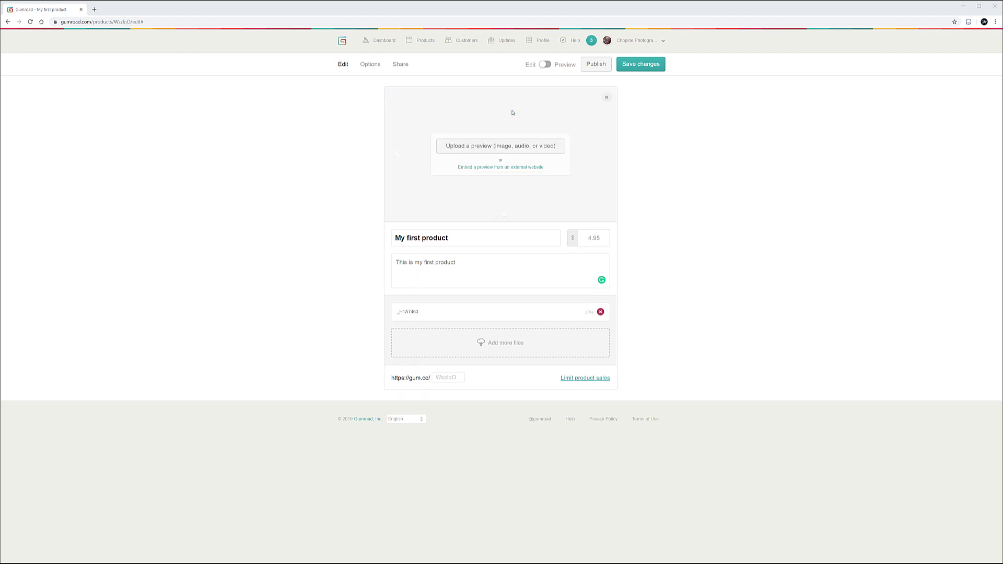
{"action": "mouse_move", "coordinate": [504, 183]}
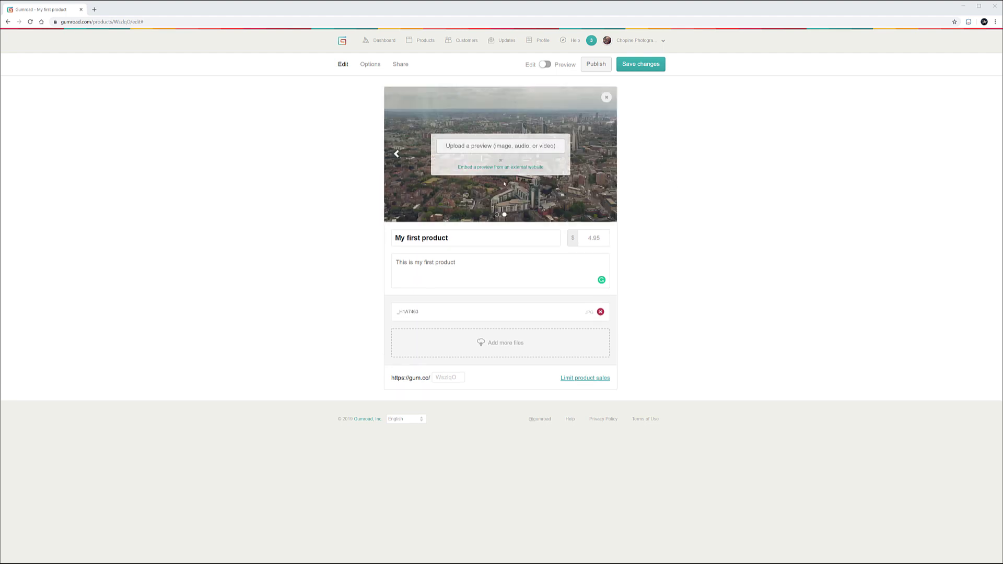
{"action": "left_click", "coordinate": [497, 215]}
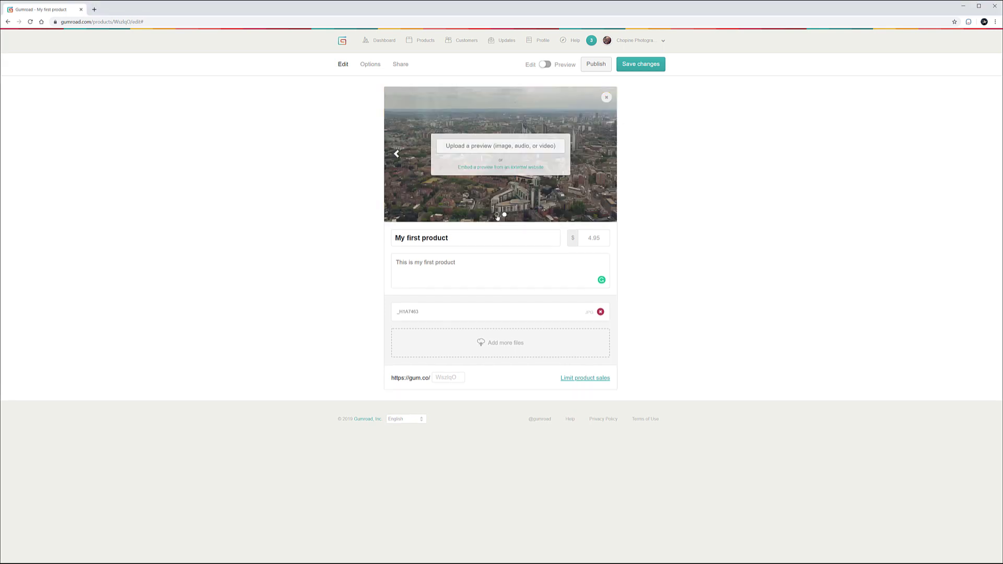
Step: Switch back to the first preview image and open gumroad.com/geekatplay in a new browser tab
{"action": "left_click", "coordinate": [497, 215]}
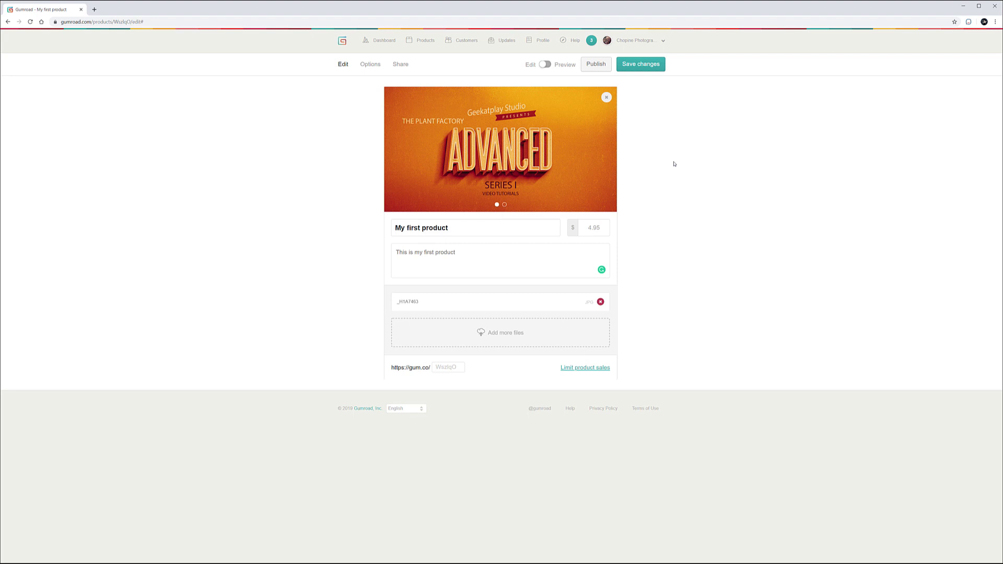
{"action": "mouse_move", "coordinate": [493, 163]}
{"action": "left_click", "coordinate": [94, 9]}
{"action": "type", "text": "gumroad.com/geekatplay"}
{"action": "key", "text": "Return"}
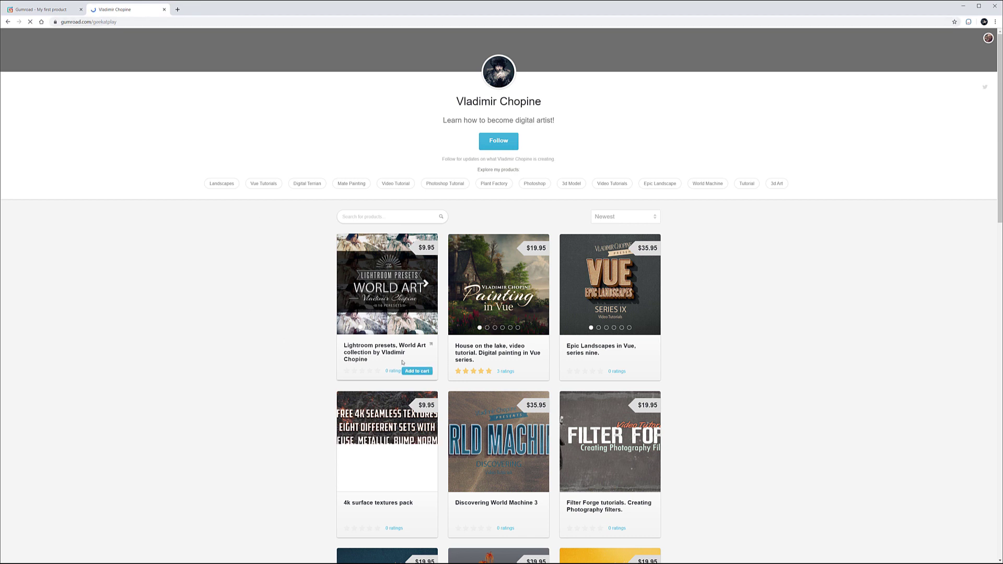
Step: Examine the product listings on the geekatplay storefront as examples of preview images and prices
{"action": "scroll", "coordinate": [621, 345], "scroll_direction": "down", "scroll_amount": 5}
{"action": "scroll", "coordinate": [637, 315], "scroll_direction": "down", "scroll_amount": 4}
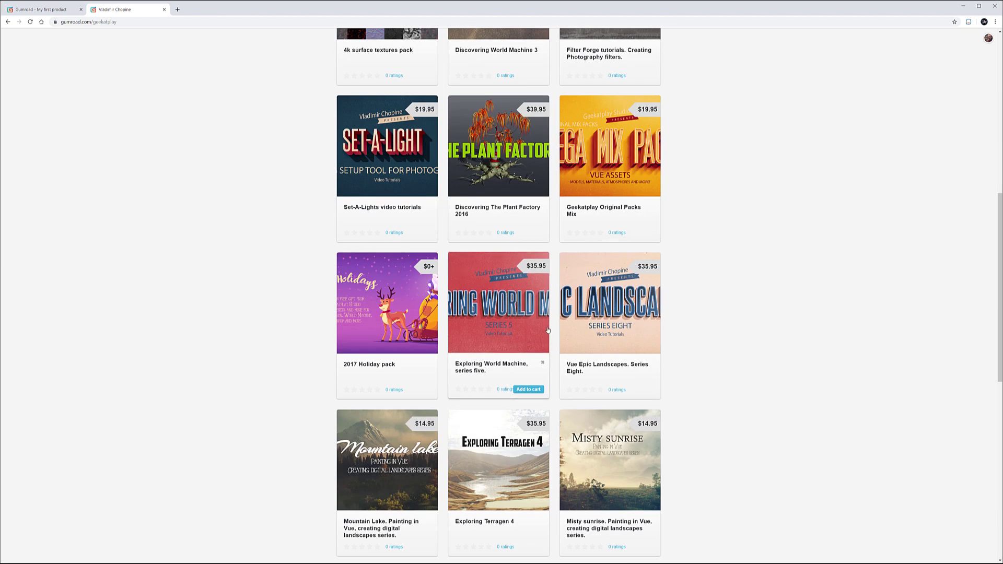
{"action": "scroll", "coordinate": [650, 296], "scroll_direction": "up", "scroll_amount": 2}
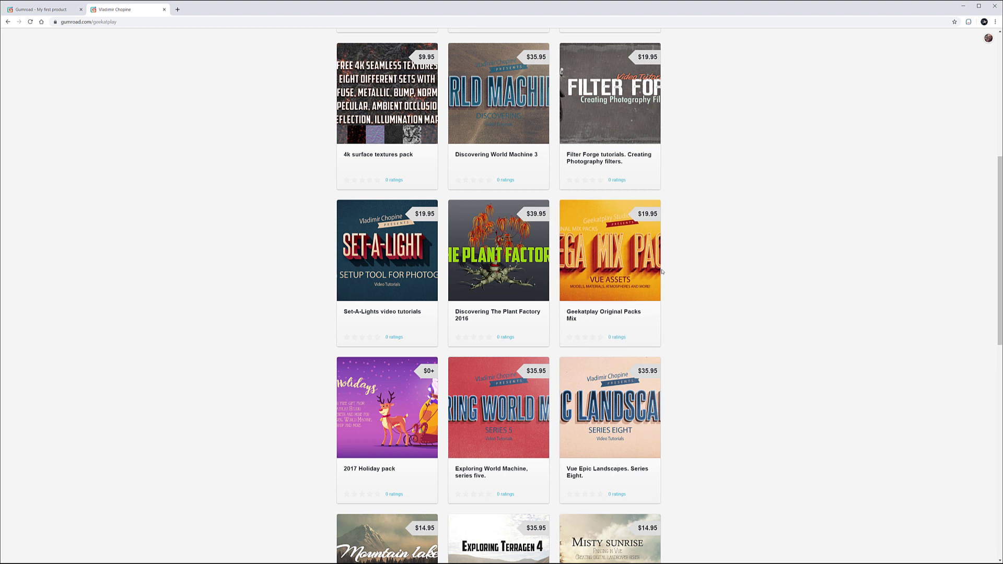
{"action": "scroll", "coordinate": [664, 273], "scroll_direction": "up", "scroll_amount": 5}
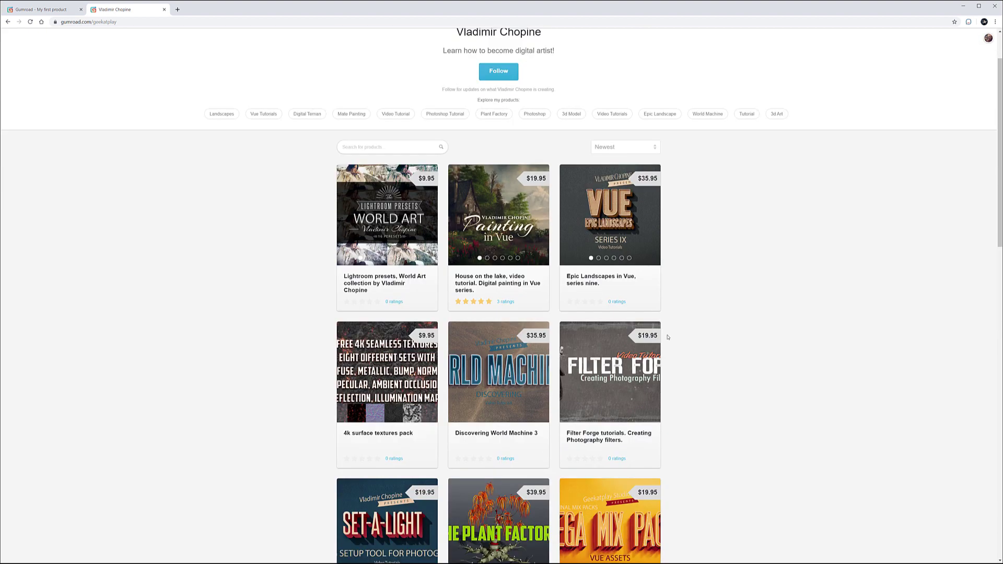
{"action": "scroll", "coordinate": [691, 338], "scroll_direction": "down", "scroll_amount": 15}
{"action": "scroll", "coordinate": [708, 340], "scroll_direction": "up", "scroll_amount": 9}
{"action": "scroll", "coordinate": [707, 340], "scroll_direction": "up", "scroll_amount": 9}
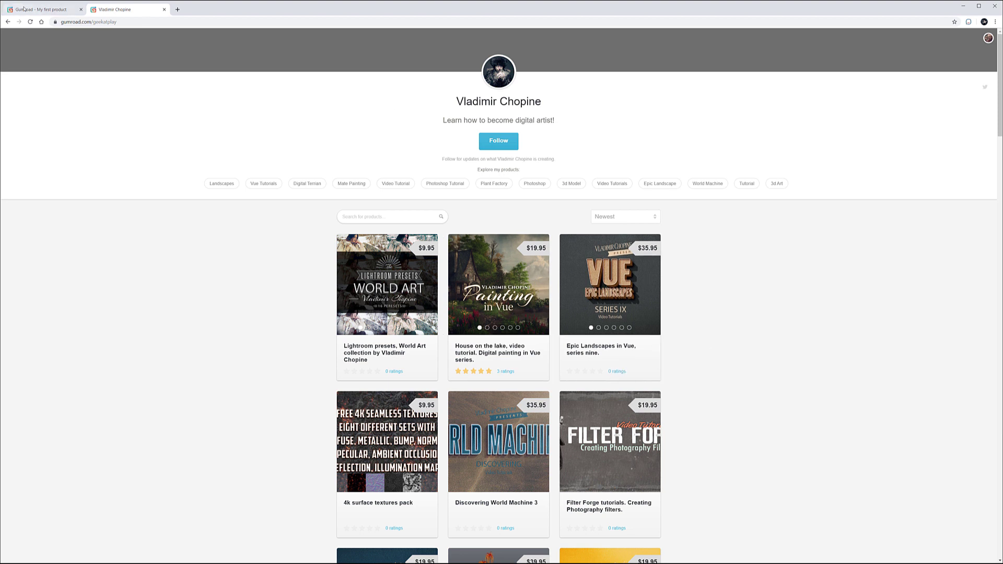
Step: Return to the product editor and open the option for embedding a preview from an external website
{"action": "left_click", "coordinate": [54, 7]}
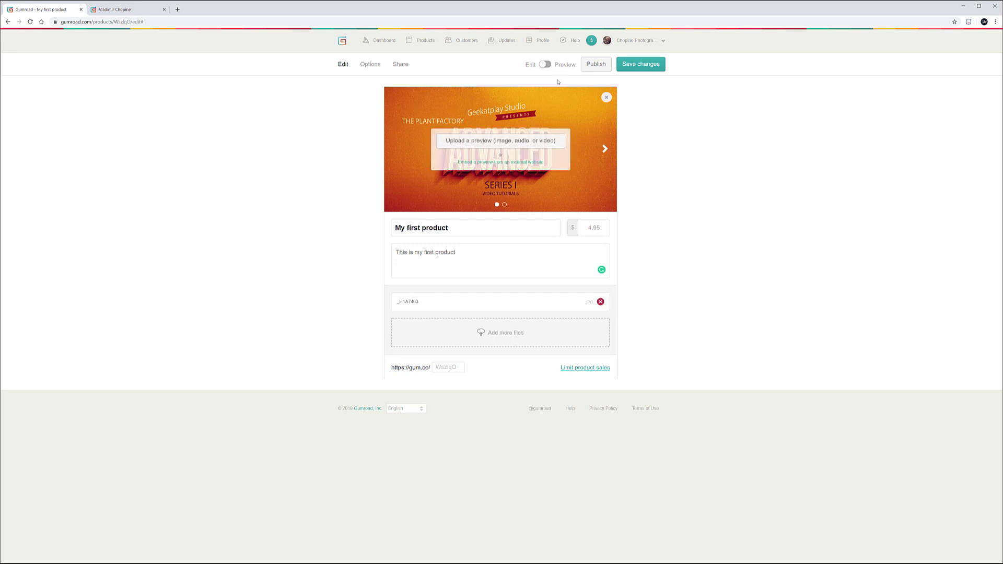
{"action": "right_click", "coordinate": [530, 164]}
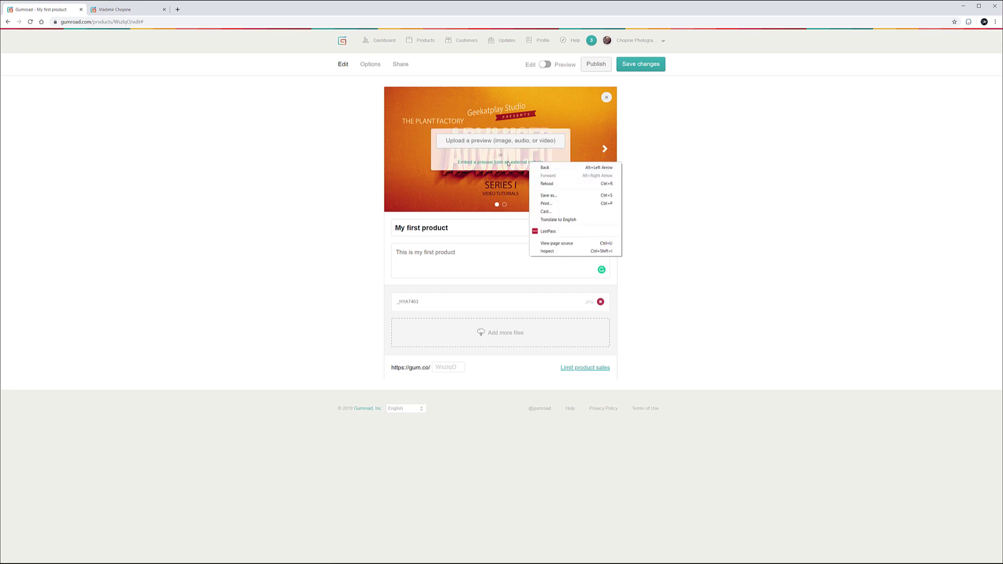
{"action": "left_click", "coordinate": [508, 163]}
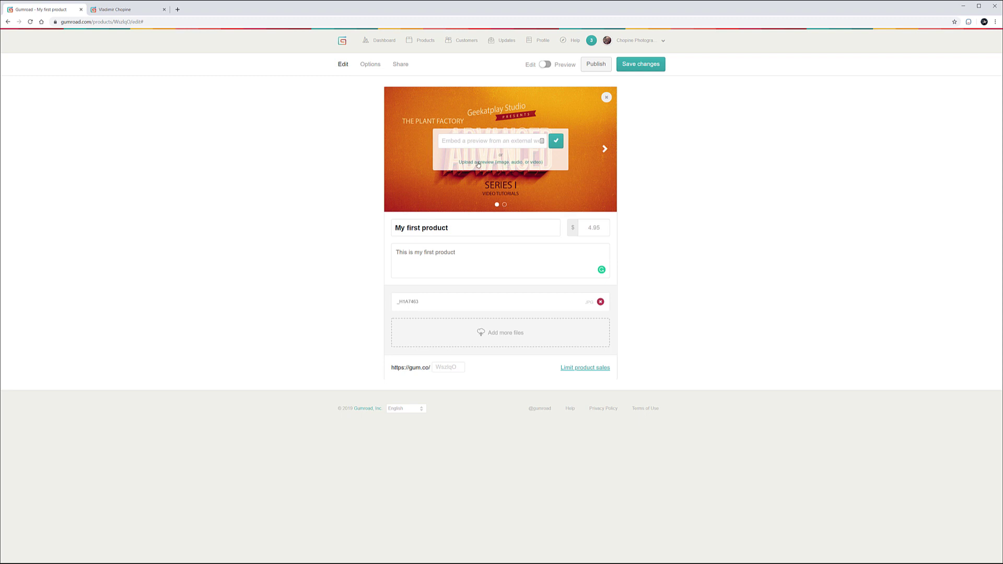
{"action": "mouse_move", "coordinate": [637, 170]}
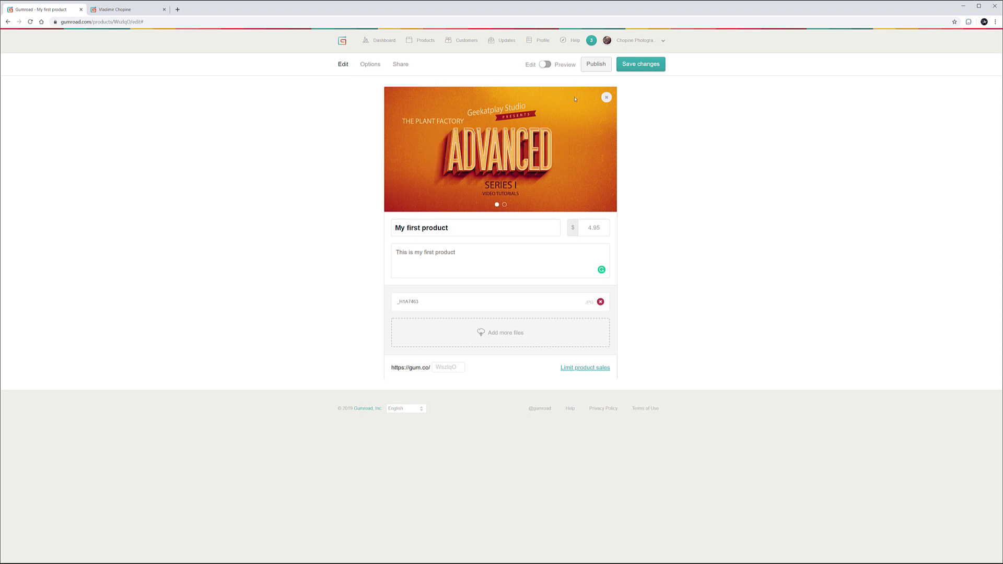
Step: Browse the preview images of the House on the lake listing on the geekatplay storefront
{"action": "left_click", "coordinate": [110, 9]}
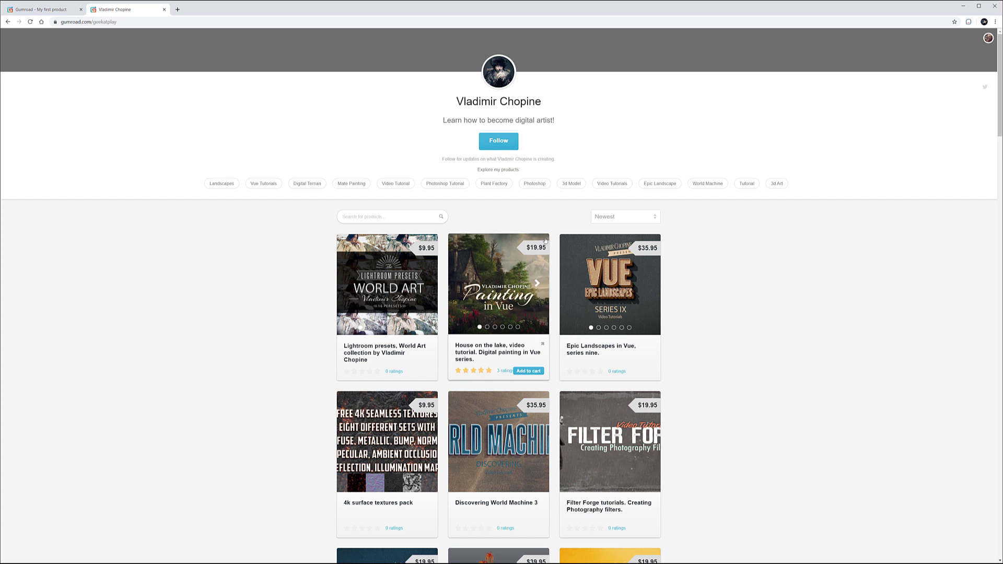
{"action": "left_click", "coordinate": [487, 328]}
{"action": "left_click", "coordinate": [495, 327]}
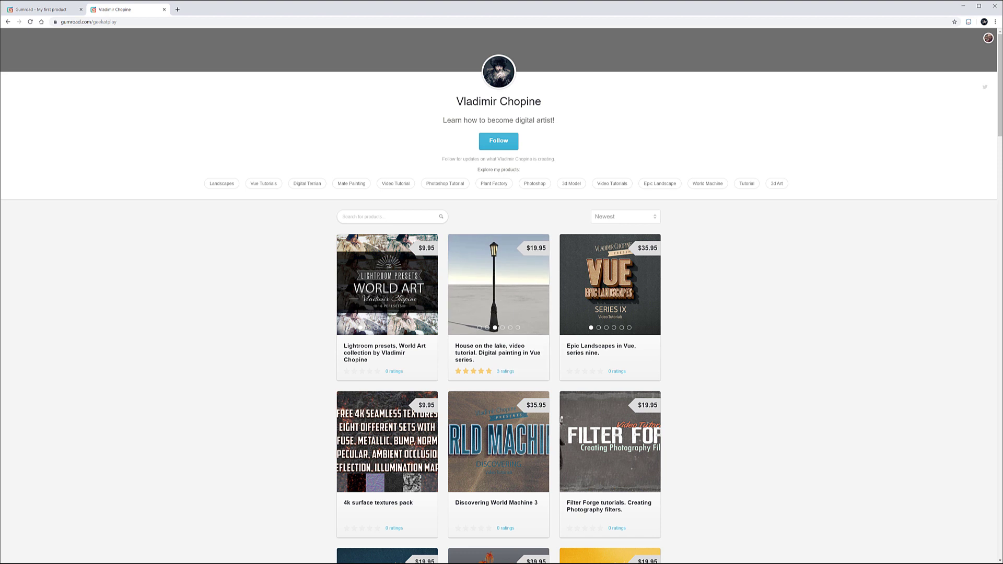
Step: Return to the product editor and view the second preview image, ending on the first one again
{"action": "left_click", "coordinate": [53, 7]}
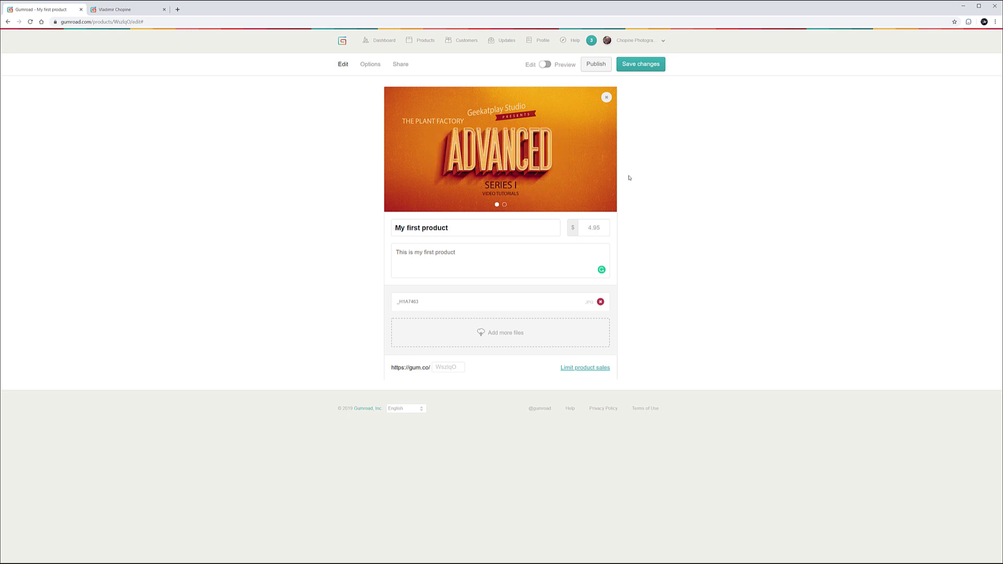
{"action": "left_click", "coordinate": [504, 205]}
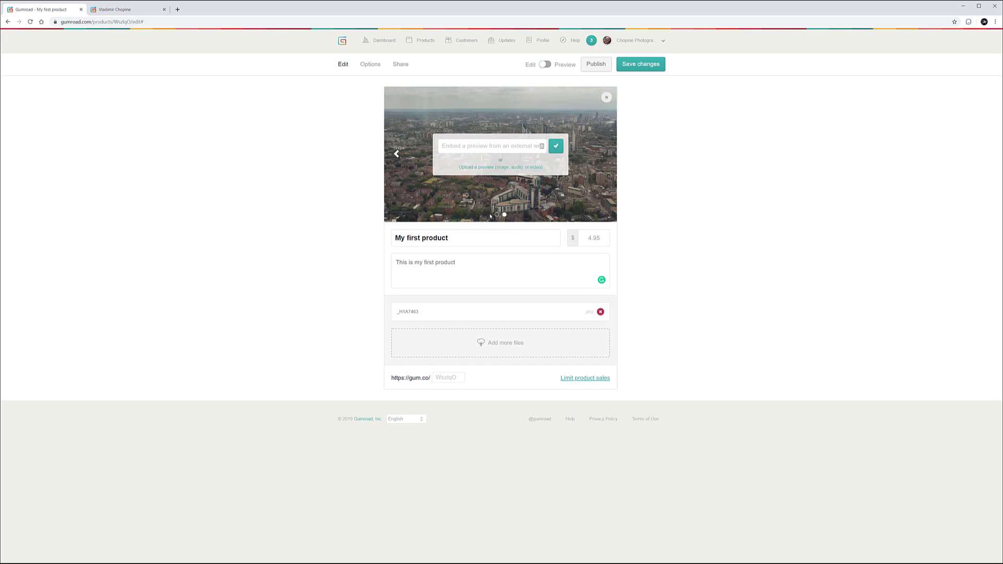
{"action": "left_click", "coordinate": [497, 215]}
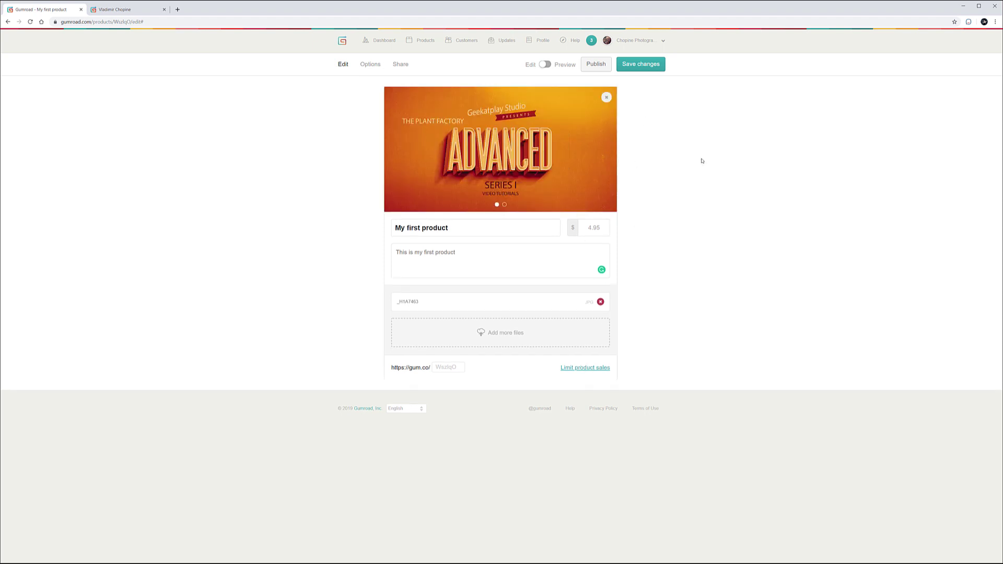
Step: Save the product changes and open the product's options page
{"action": "mouse_move", "coordinate": [599, 185]}
{"action": "left_click", "coordinate": [655, 70]}
{"action": "left_click", "coordinate": [370, 64]}
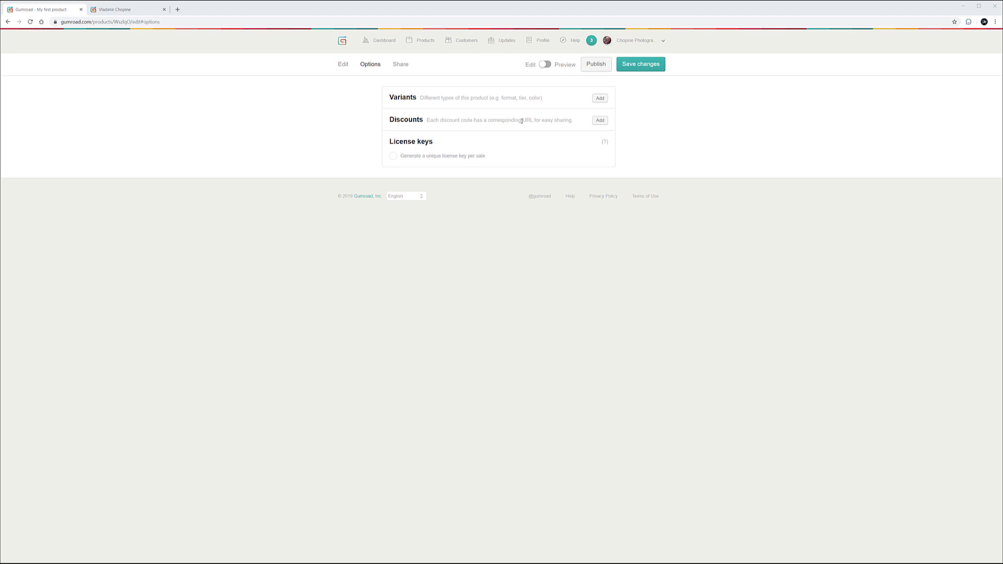
Step: Add a discount with the code sale-now and a quantity of 10
{"action": "left_click", "coordinate": [606, 122]}
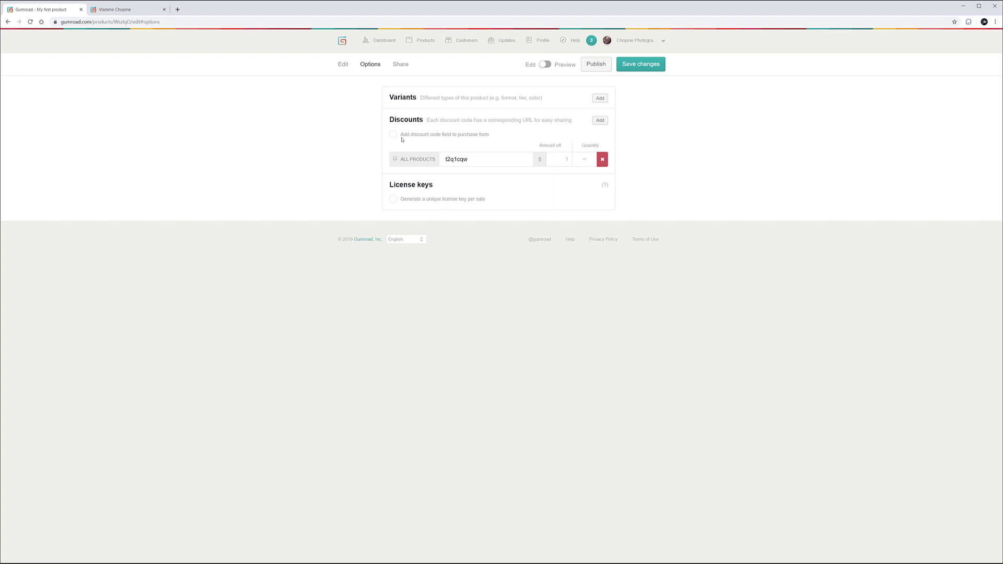
{"action": "double_click", "coordinate": [477, 159]}
{"action": "type", "text": "sale-now"}
{"action": "left_click", "coordinate": [560, 160]}
{"action": "type", "text": "00"}
{"action": "left_click", "coordinate": [584, 158]}
{"action": "left_click", "coordinate": [538, 160]}
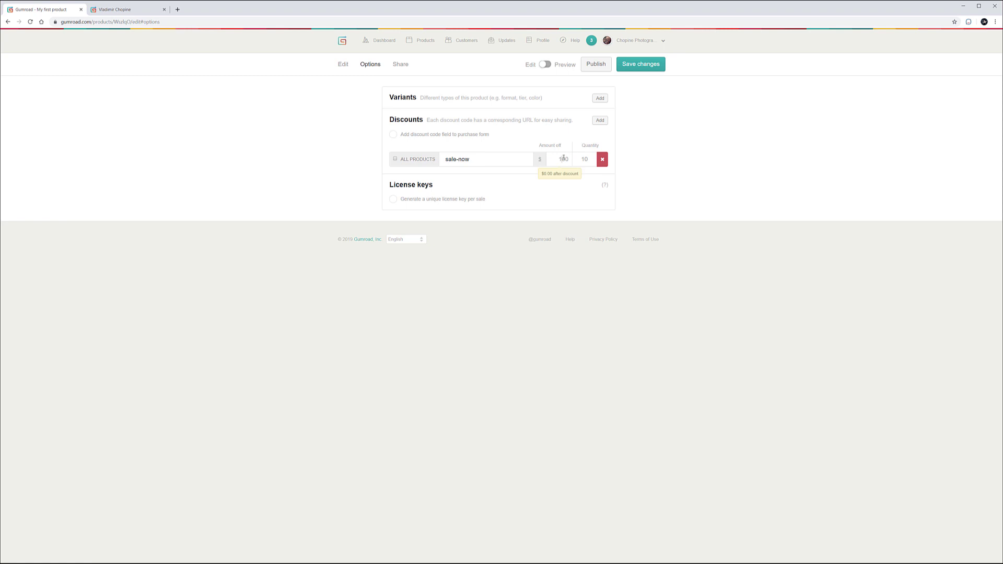
Step: Set the sale-now discount to $3 off and save the product changes
{"action": "double_click", "coordinate": [556, 157]}
{"action": "type", "text": "3"}
{"action": "left_click", "coordinate": [652, 164]}
{"action": "left_click", "coordinate": [642, 40]}
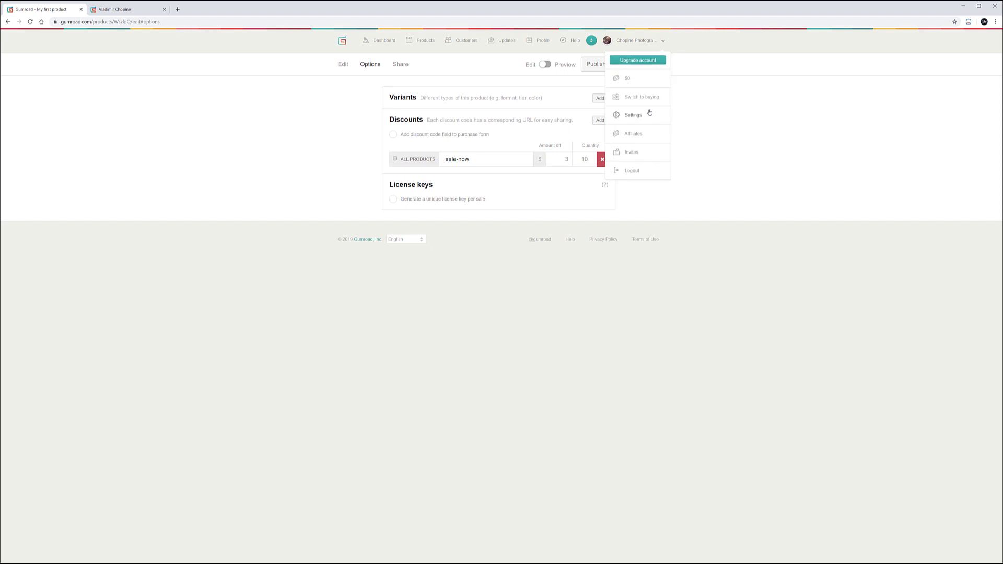
{"action": "left_click", "coordinate": [732, 98]}
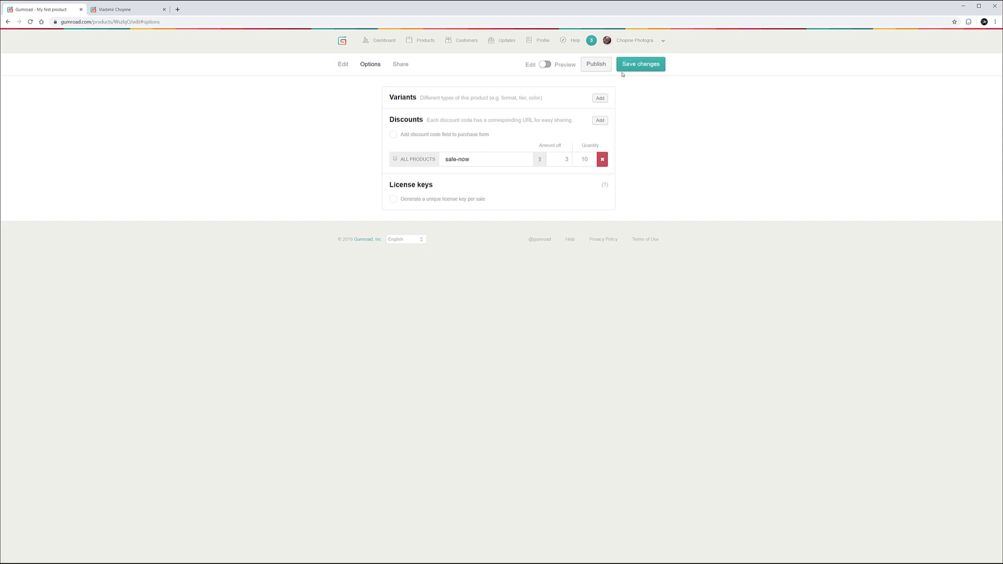
{"action": "left_click", "coordinate": [636, 64]}
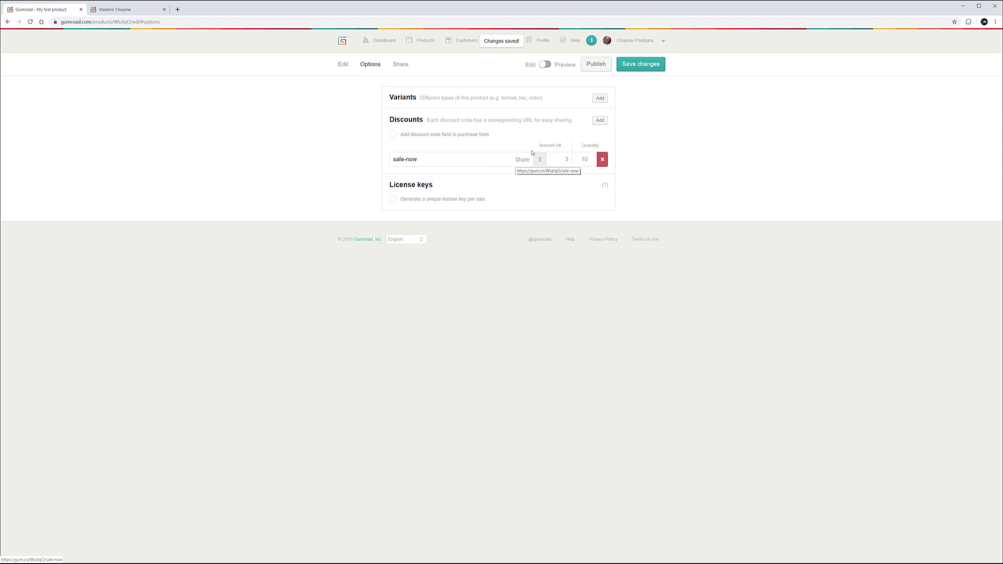
Step: Try to open the product's sharing page and preview the product's sales page
{"action": "mouse_move", "coordinate": [520, 163]}
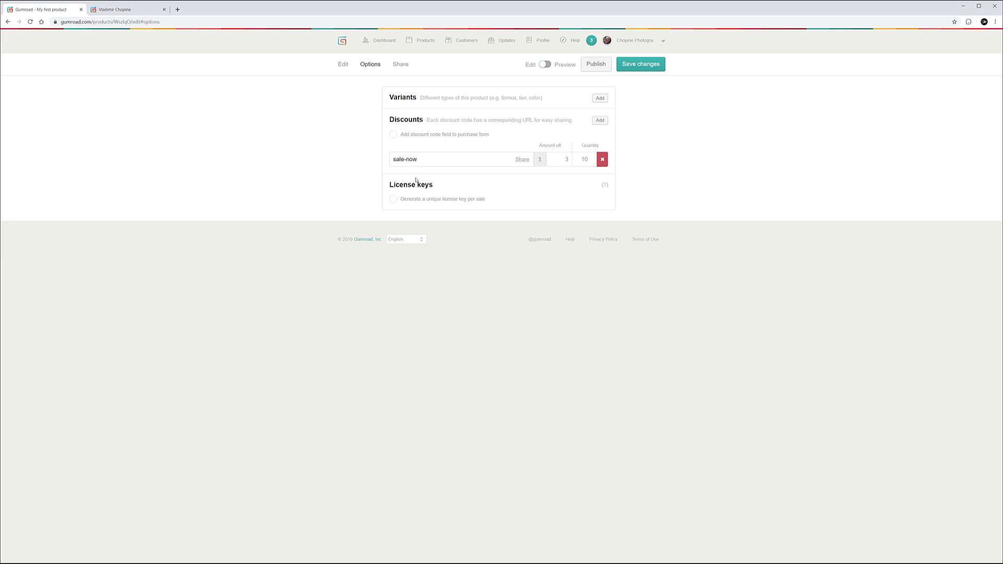
{"action": "left_click", "coordinate": [403, 66]}
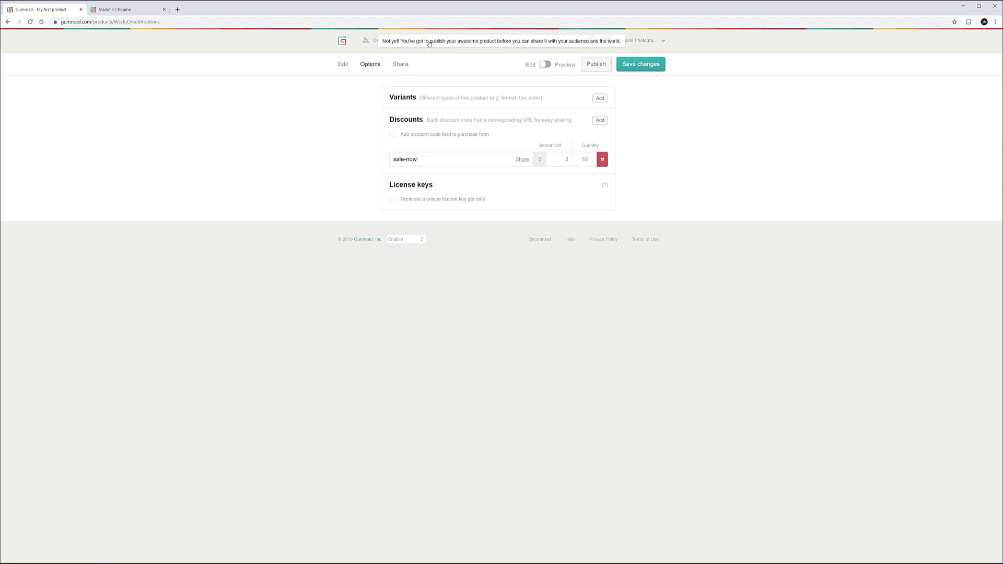
{"action": "left_click", "coordinate": [597, 65]}
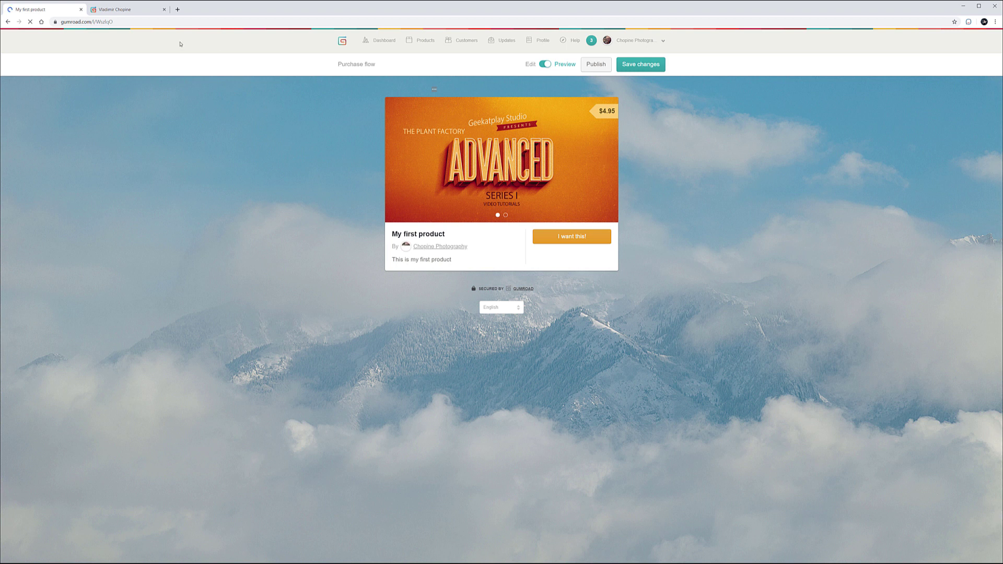
Step: Check the geekatplay storefront briefly, return to the product editor and publish the product
{"action": "left_click", "coordinate": [125, 9]}
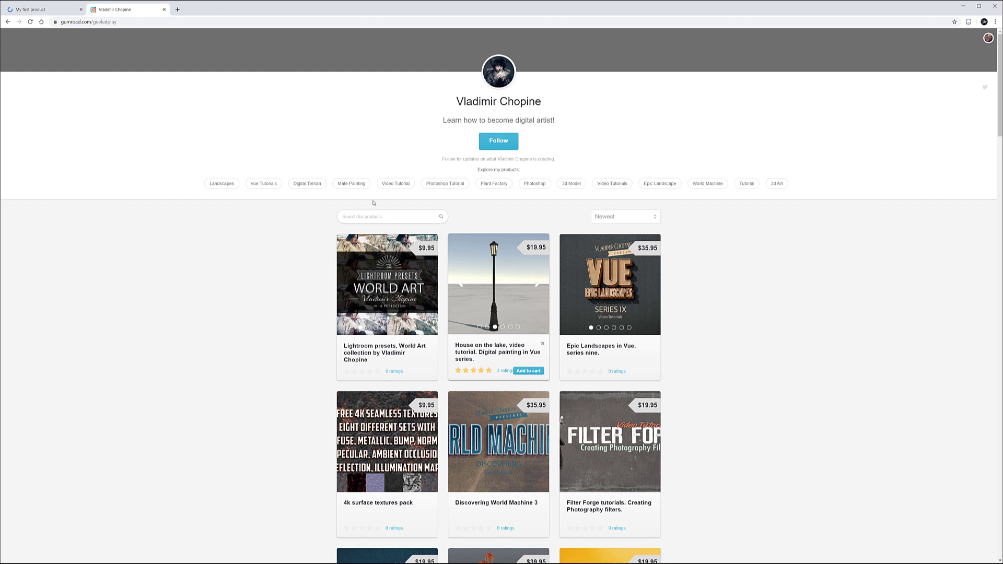
{"action": "left_click", "coordinate": [44, 9]}
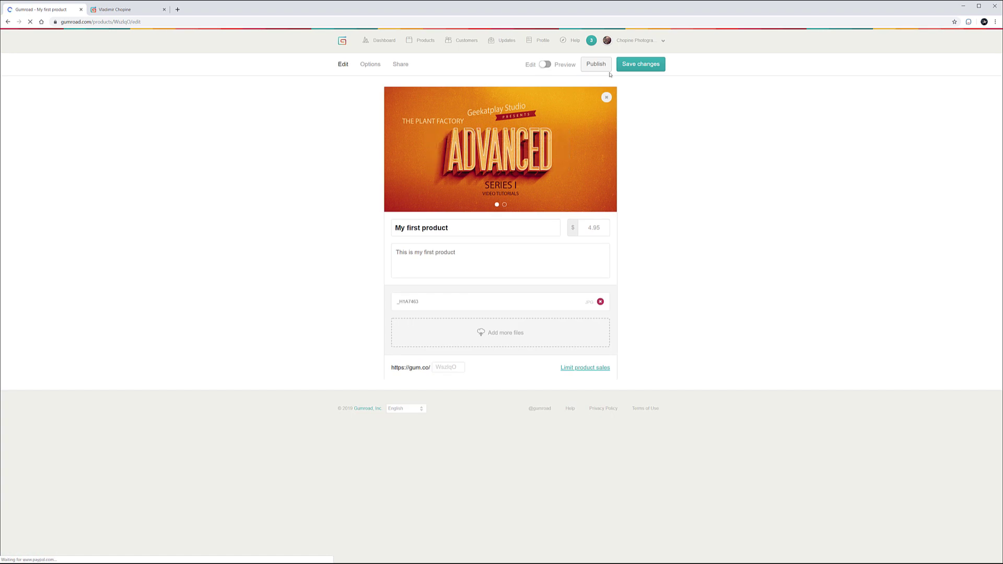
{"action": "left_click", "coordinate": [598, 66]}
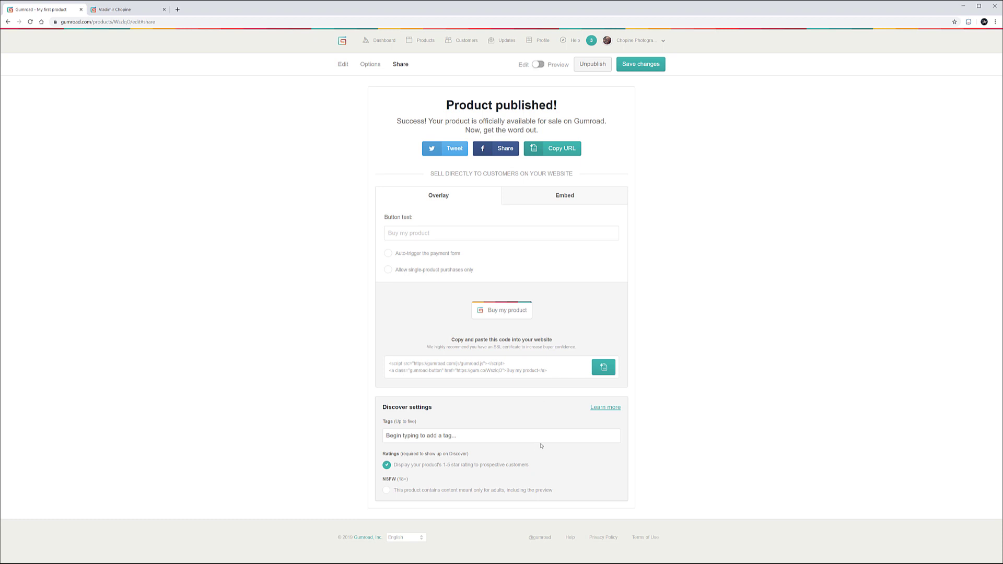
Step: Open the Vue tutorials page on geekatplay.com and view the Gumroad purchase overlay for the House on the lake tutorial
{"action": "left_click", "coordinate": [543, 200]}
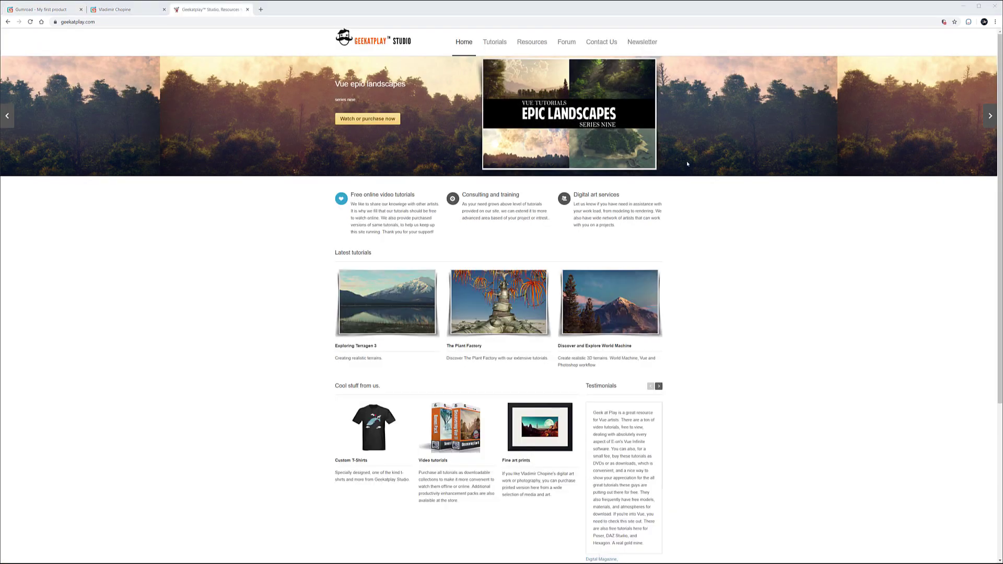
{"action": "left_click", "coordinate": [491, 43]}
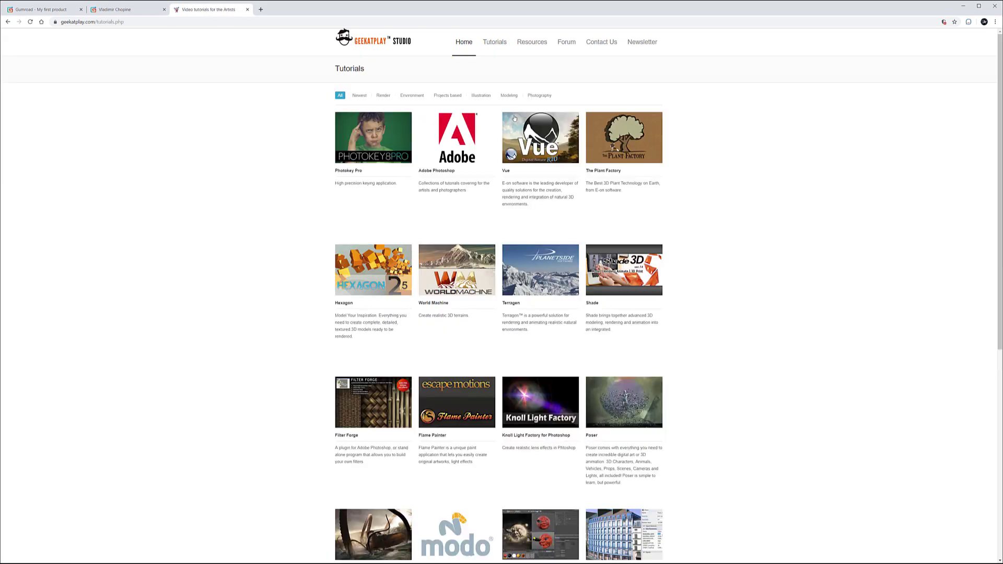
{"action": "left_click", "coordinate": [544, 152]}
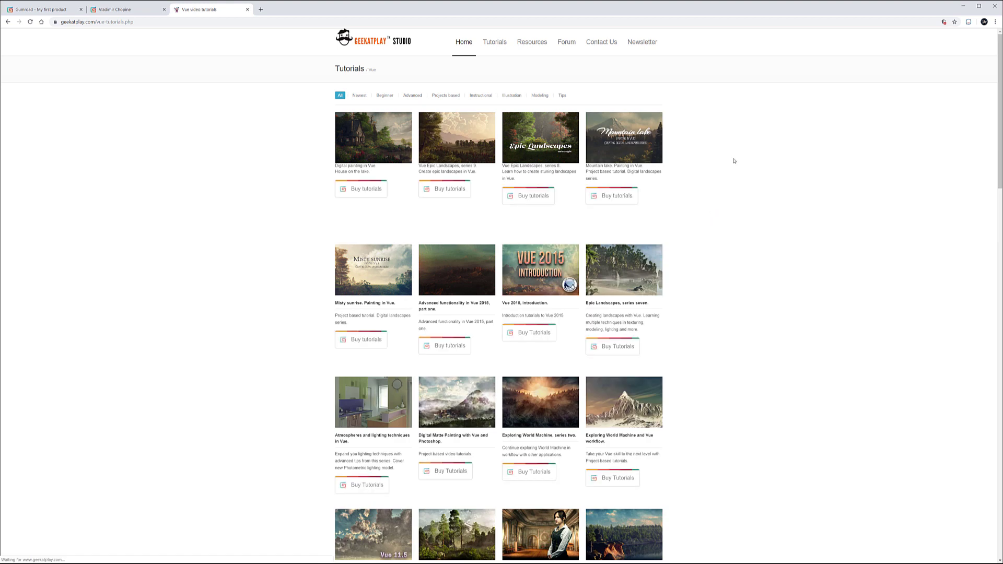
{"action": "left_click", "coordinate": [379, 190]}
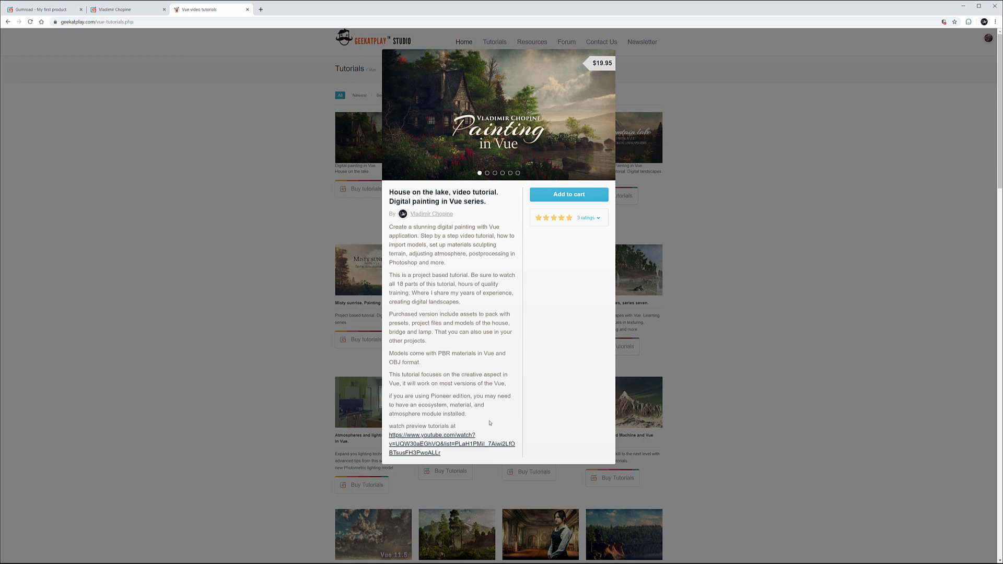
Step: Add the House on the lake tutorial to the cart, view its payment form without paying, and return to the Vue tutorials page
{"action": "left_click", "coordinate": [557, 194]}
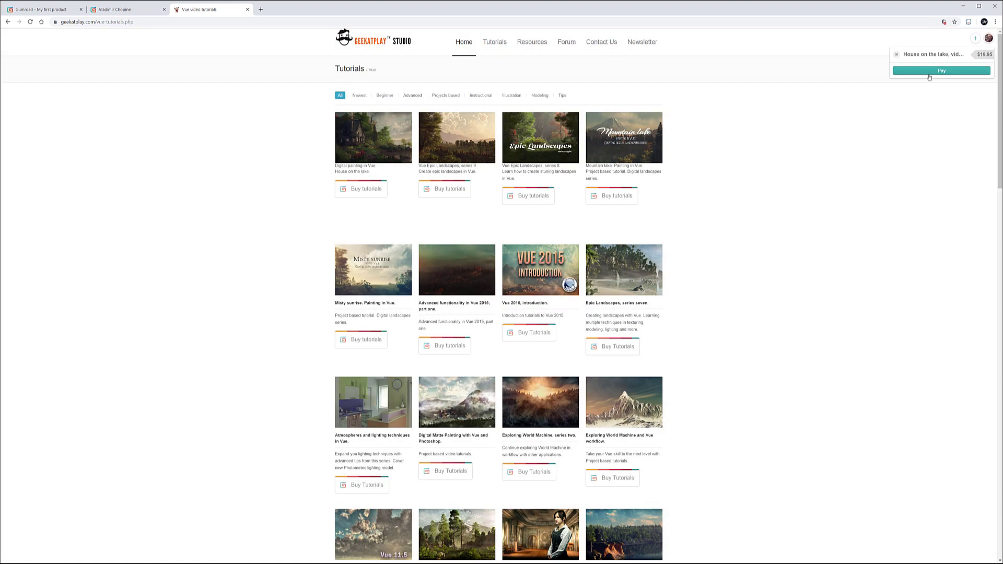
{"action": "left_click", "coordinate": [948, 71]}
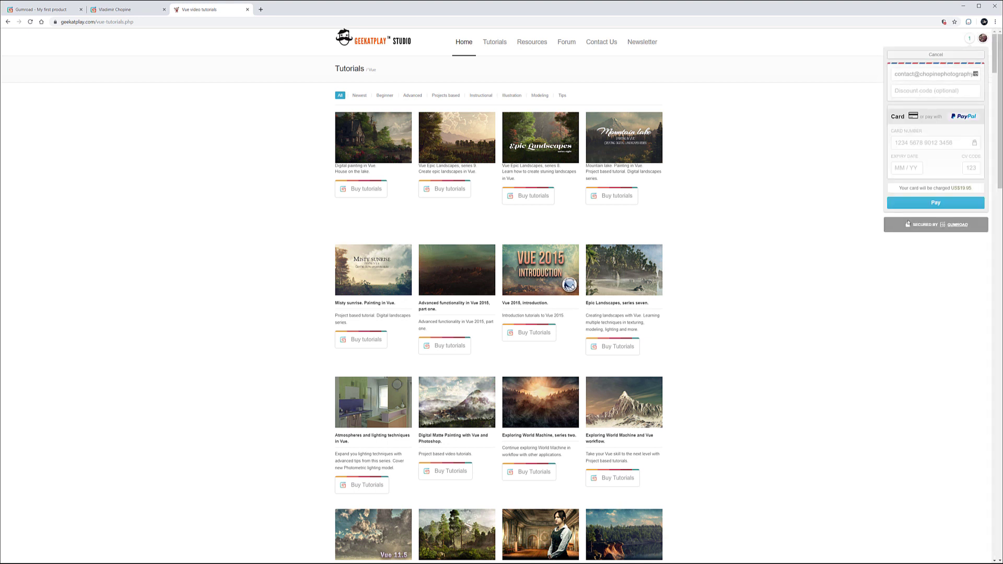
{"action": "left_click", "coordinate": [970, 39]}
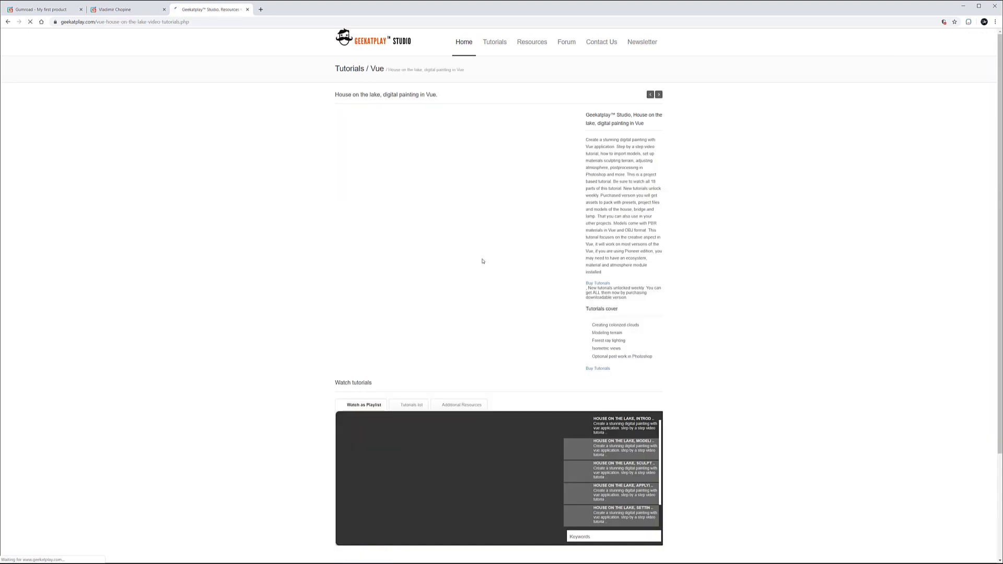
{"action": "key", "text": "alt+Left"}
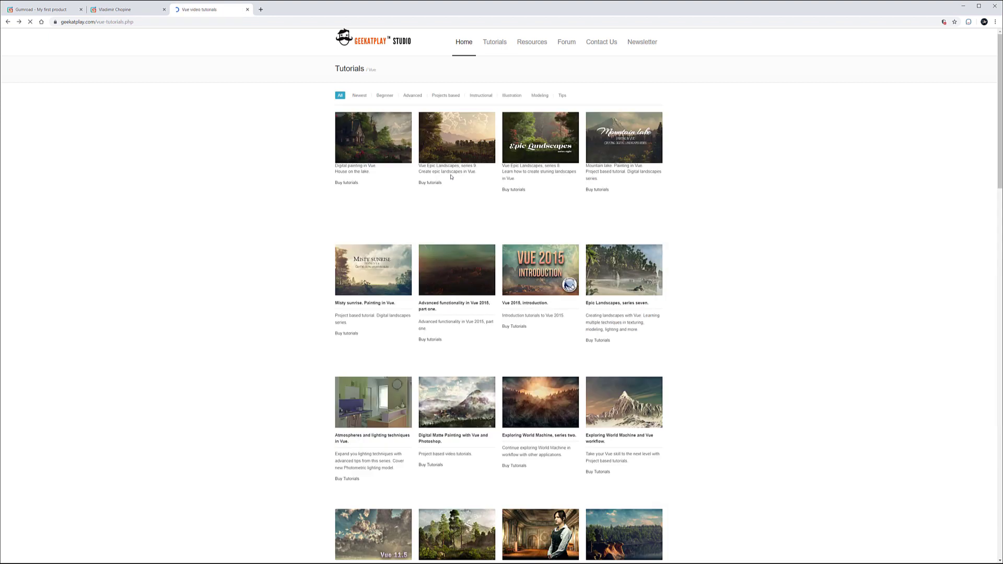
Step: Add the Epic Landscapes, series 9 tutorial to the cart from its geekatplay.com page and open the payment form for both tutorials
{"action": "left_click", "coordinate": [478, 139]}
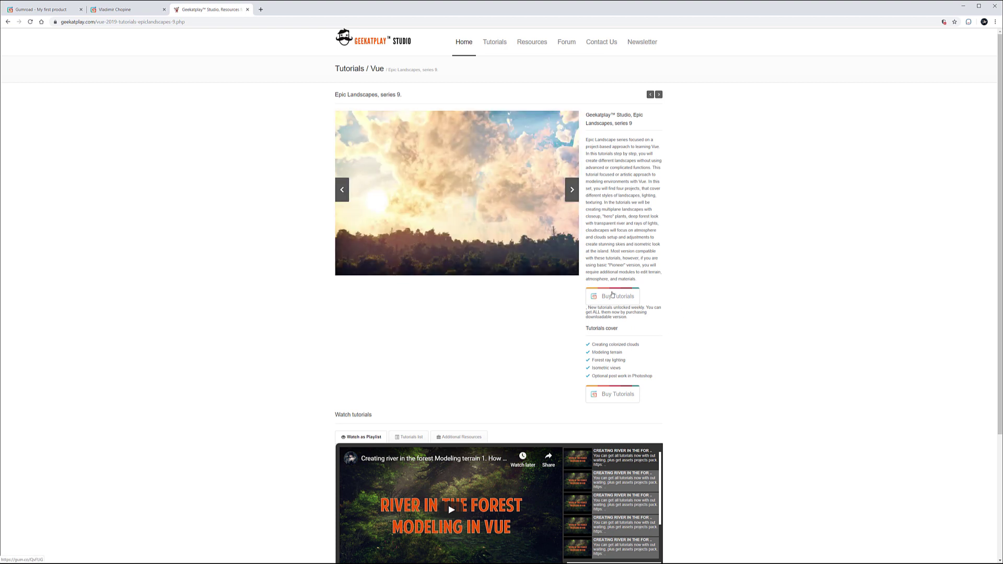
{"action": "left_click", "coordinate": [614, 396]}
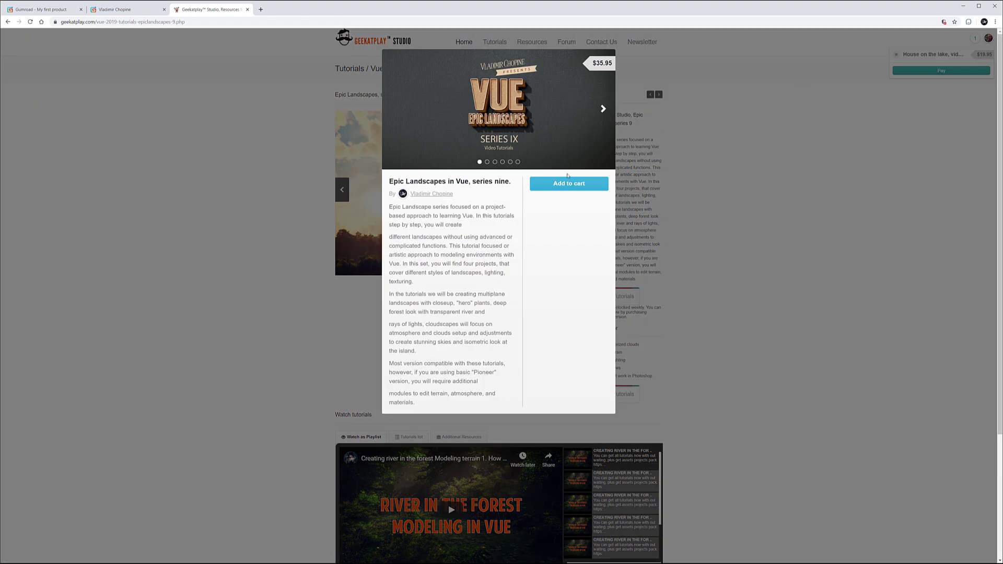
{"action": "left_click", "coordinate": [581, 185]}
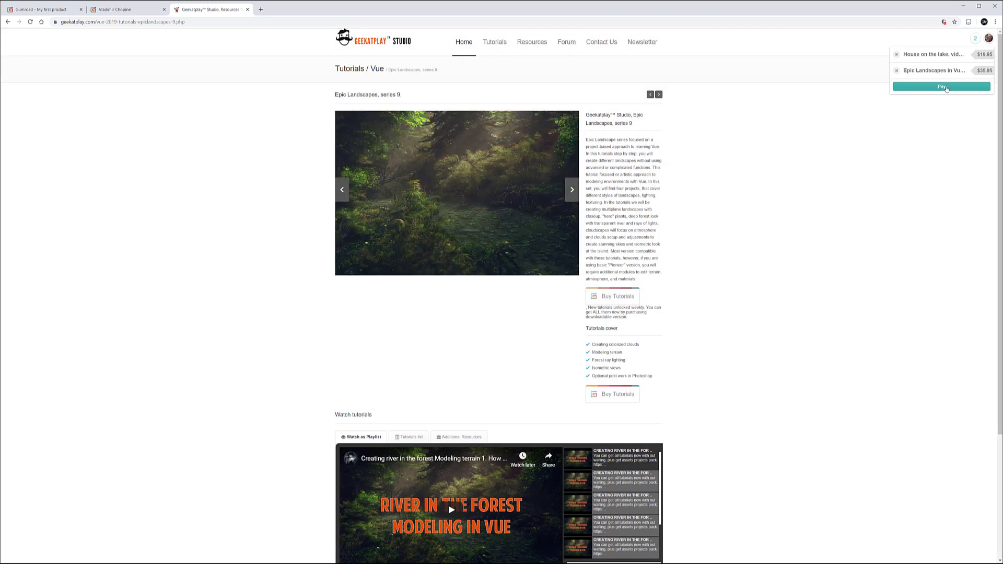
{"action": "left_click", "coordinate": [945, 87]}
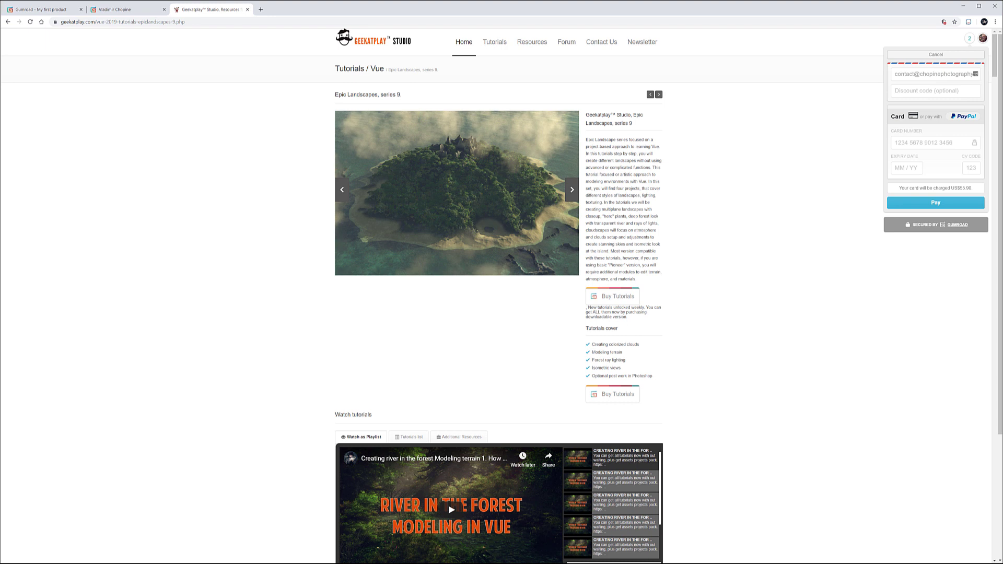
Step: Return to the sharing page of My first product, passing the geekatplay storefront, and show the Overlay options for selling on a website
{"action": "left_click", "coordinate": [121, 10]}
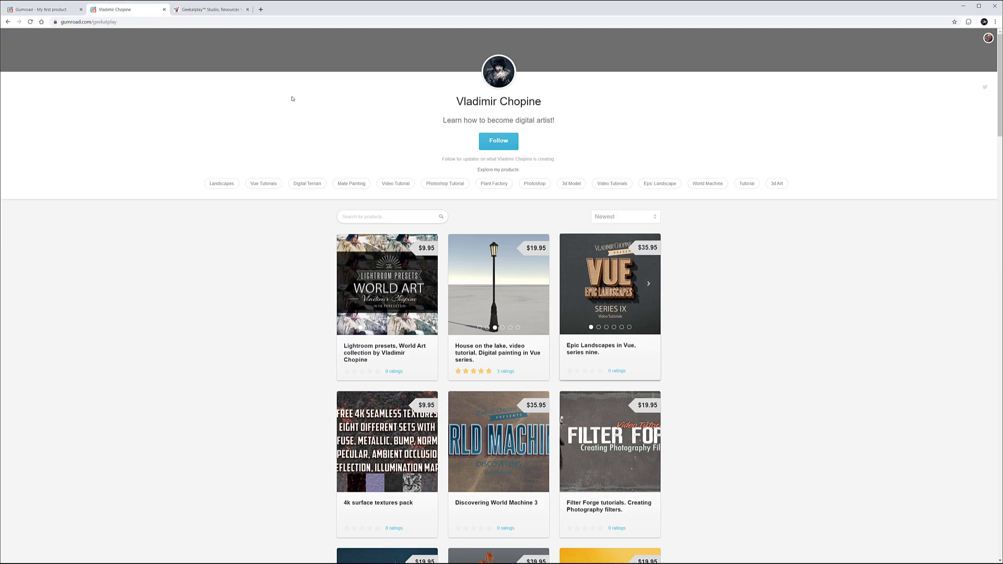
{"action": "left_click", "coordinate": [46, 9]}
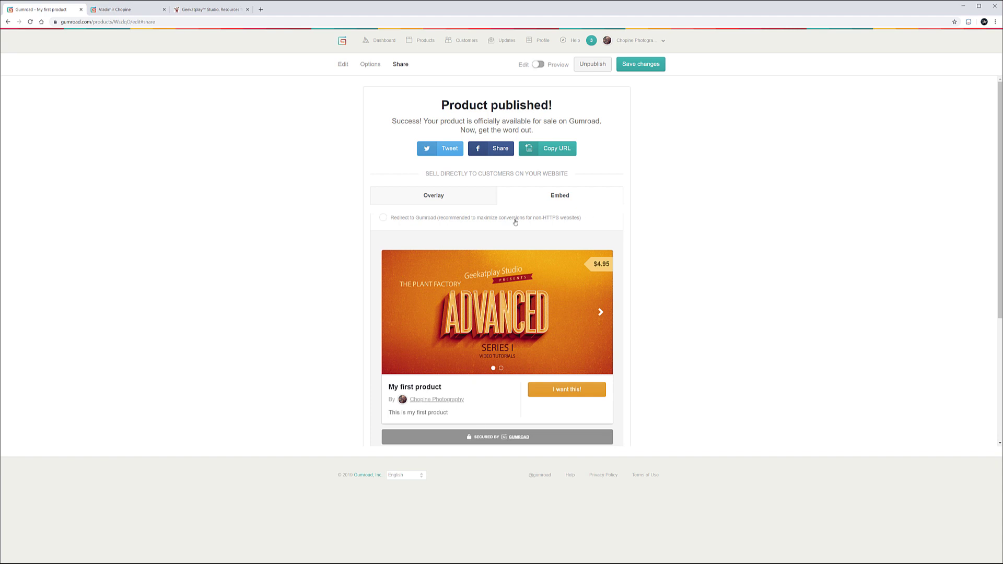
{"action": "left_click", "coordinate": [436, 195]}
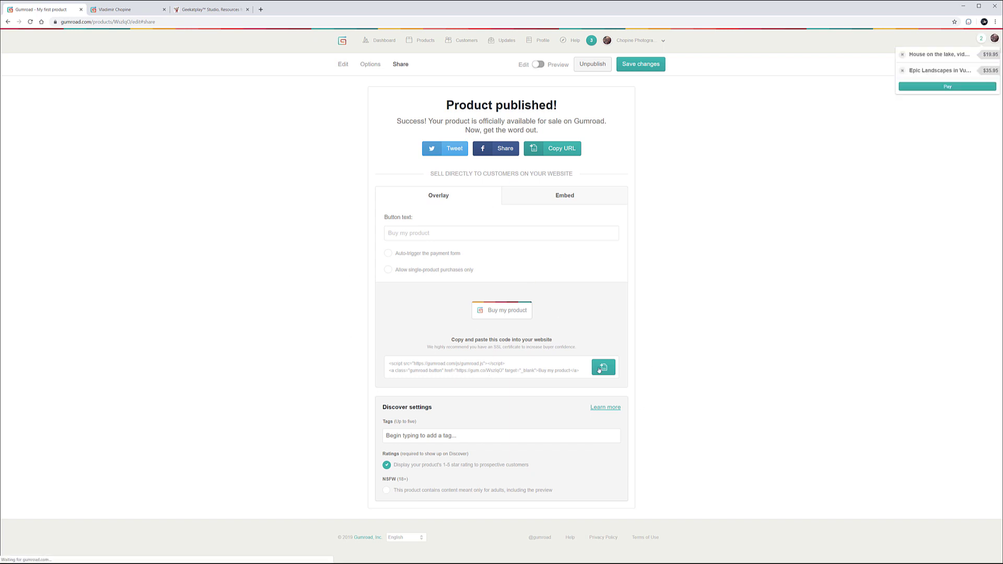
Step: Copy the URL of My first product, open it in a new browser tab, and close the purchase form shown there
{"action": "left_click", "coordinate": [575, 150]}
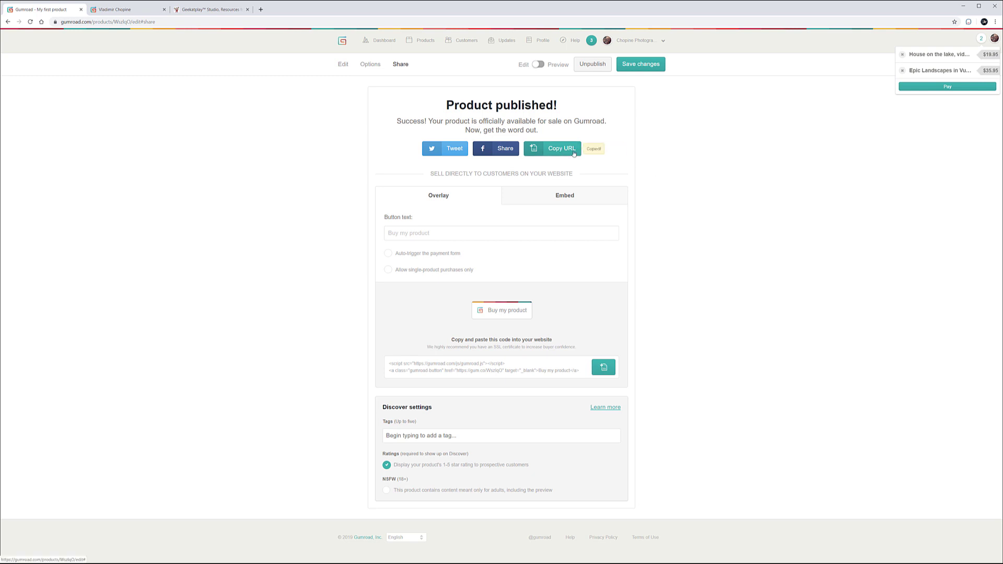
{"action": "left_click", "coordinate": [260, 11]}
{"action": "key", "text": "ctrl+v"}
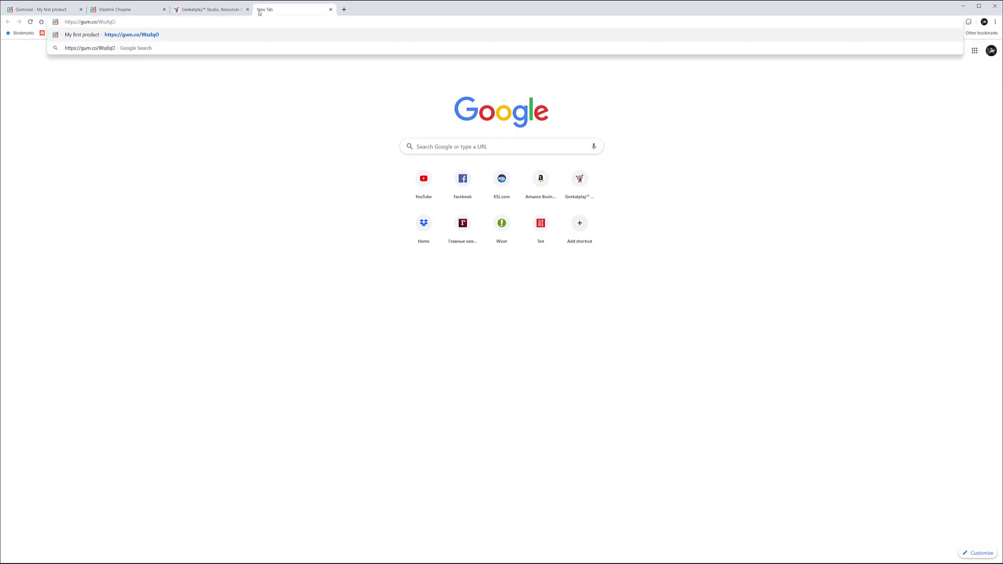
{"action": "key", "text": "Return"}
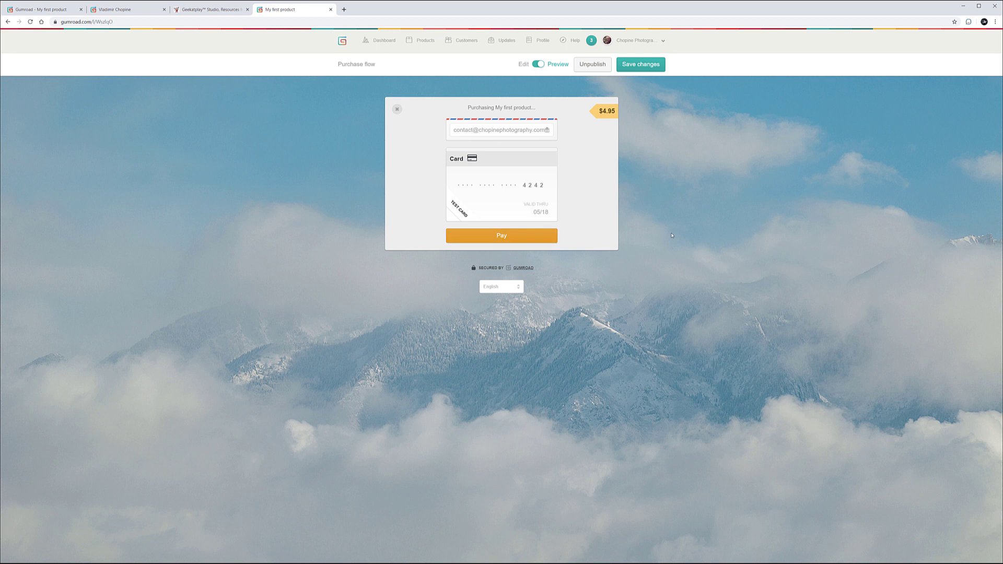
{"action": "left_click", "coordinate": [397, 108]}
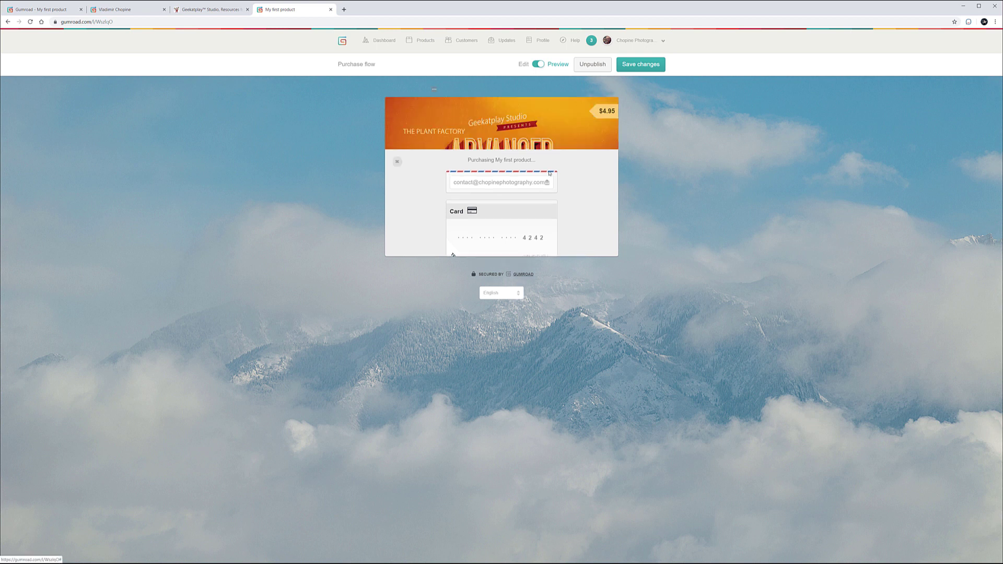